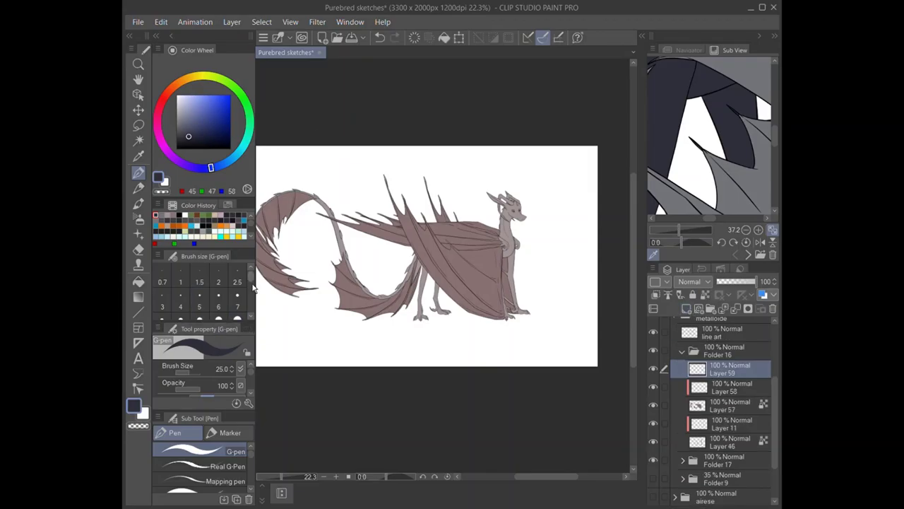
Paint dark navy (RGB 45, 47, 58) and grey (RGB 114, 115, 120) swatches above the dragon's head with the G-pen at size 50.
key(bracketright)
key(bracketright)
key(bracketright)
click(524, 163)
Fill the wings and tail membrane on clipped Layer 58 with dark purple-grey, RGB 71, 68, 74.
click(689, 49)
scroll(697, 234, up, 5)
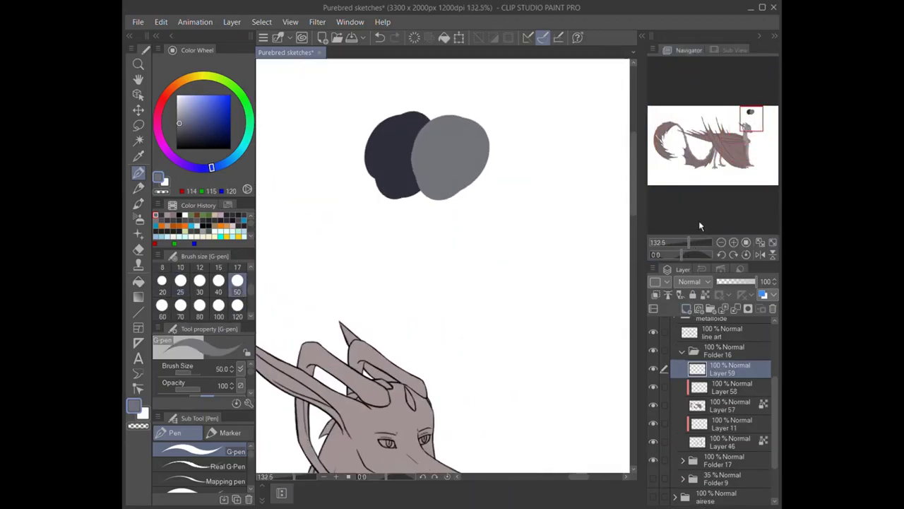
click(188, 138)
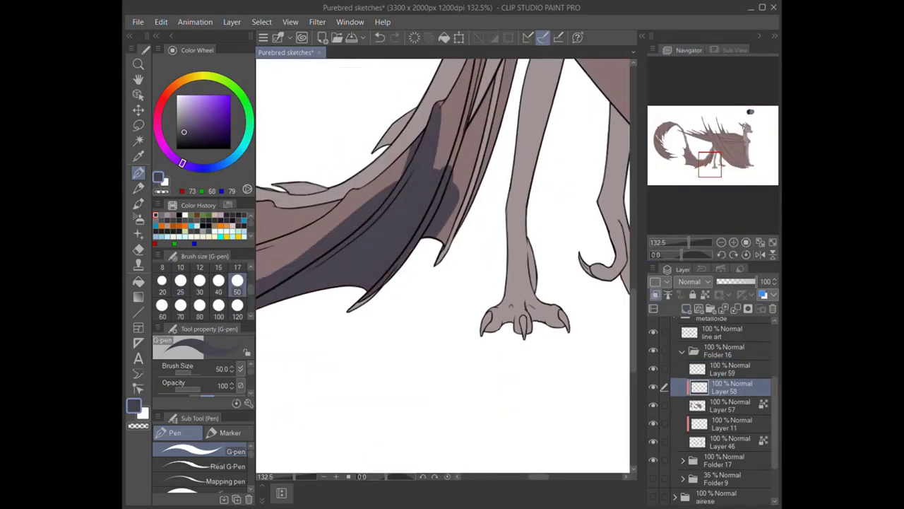
click(182, 133)
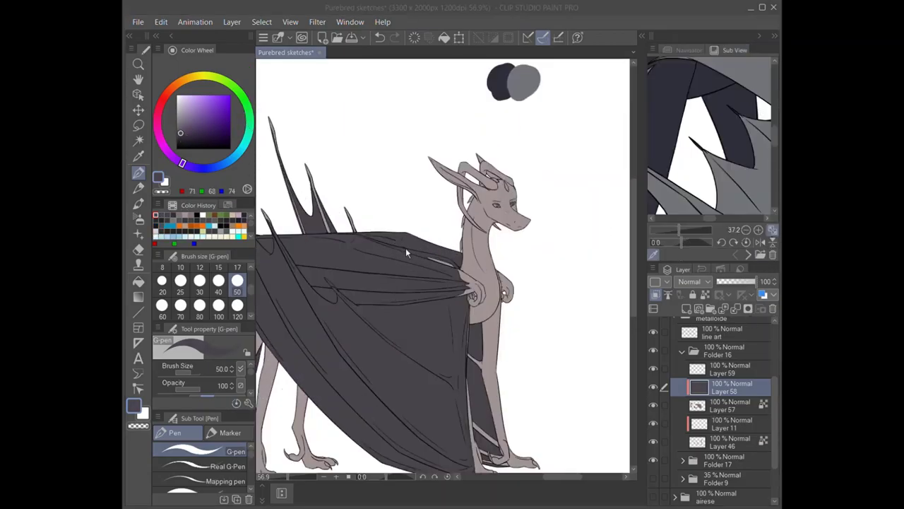
Add new clipped layers above Layer 58 and fill the wings with lighter purple-grey, RGB 92, 88, 97.
click(730, 117)
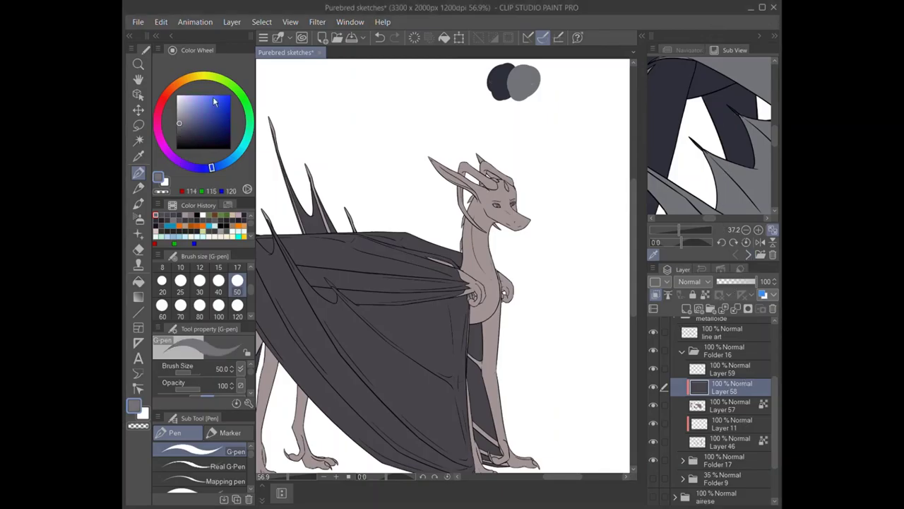
click(181, 128)
click(686, 309)
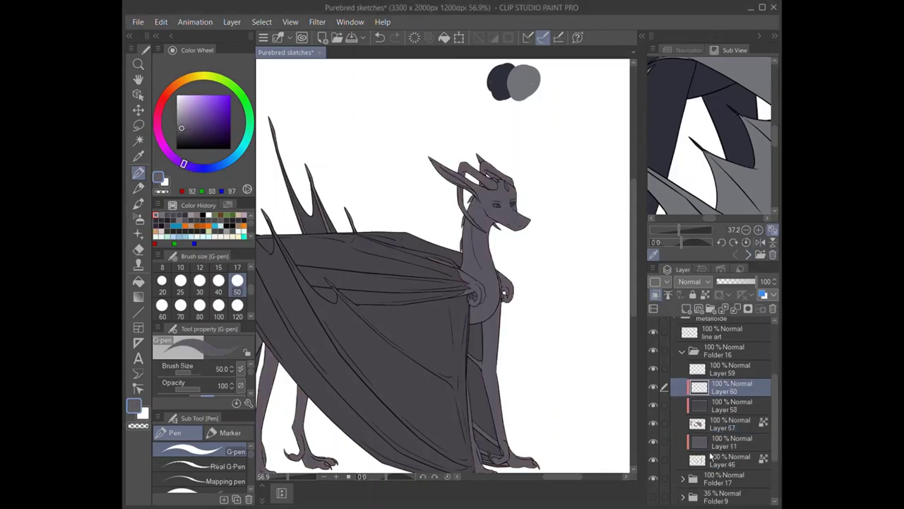
click(689, 310)
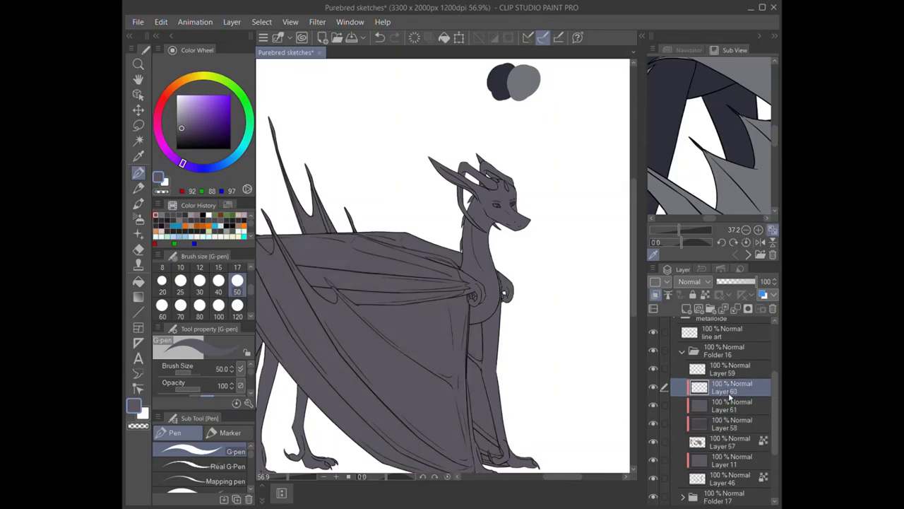
Fill the body with RGB 71, 68, 74 on Layer 60 above Layer 11, and clear the old colour from Layers 58 and 11.
click(689, 50)
drag(680, 242, 689, 247)
mouse_move(742, 148)
mouse_down()
mouse_move(679, 149)
mouse_move(738, 147)
mouse_up()
click(731, 424)
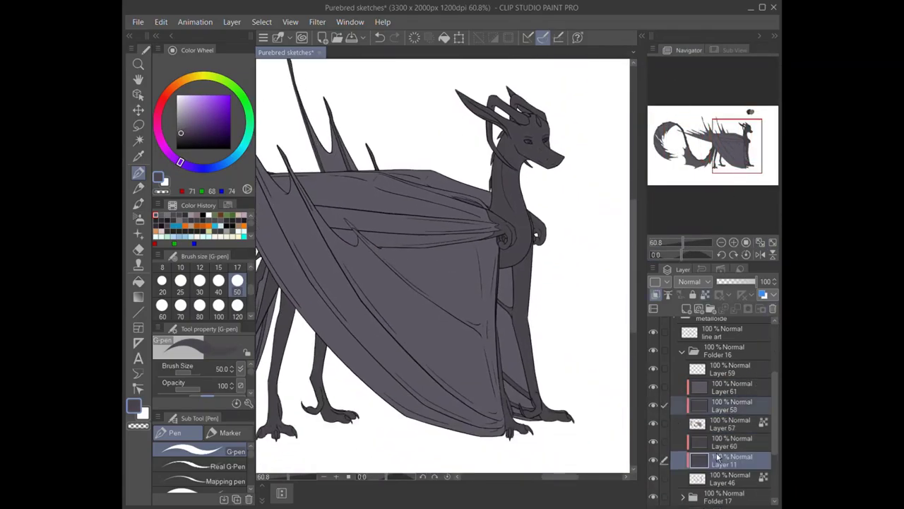
Lasso the old navy and grey swatches on Layer 59 and delete them.
click(732, 369)
key(ctrl+0)
key(m)
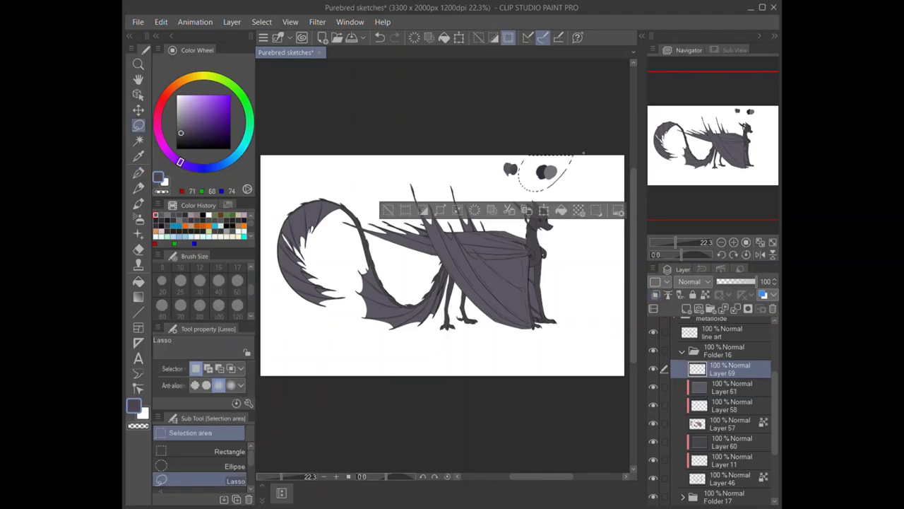
key(Delete)
Move the wing colour layer, Layer 61, below Layer 58.
click(731, 388)
key(ctrl+plus)
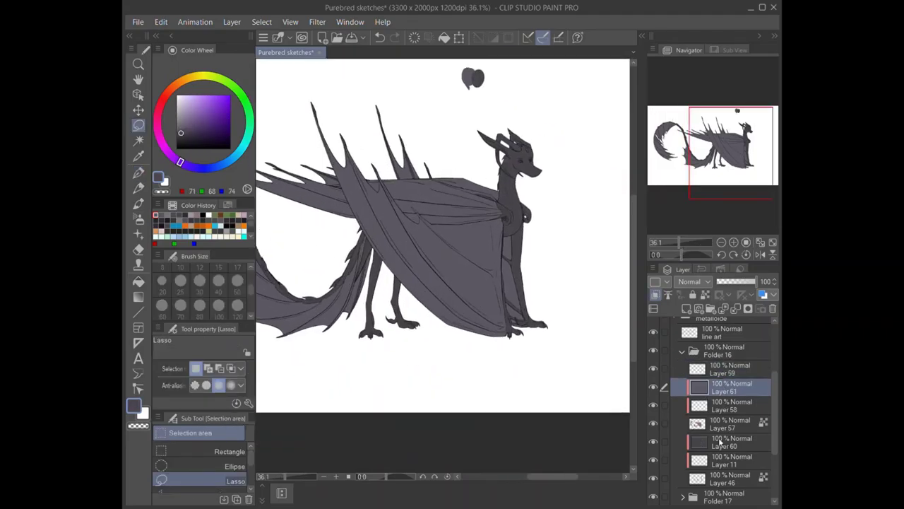
drag(731, 387, 732, 410)
Try to erase the body colour from a hind-foot claw on Layer 60.
click(731, 441)
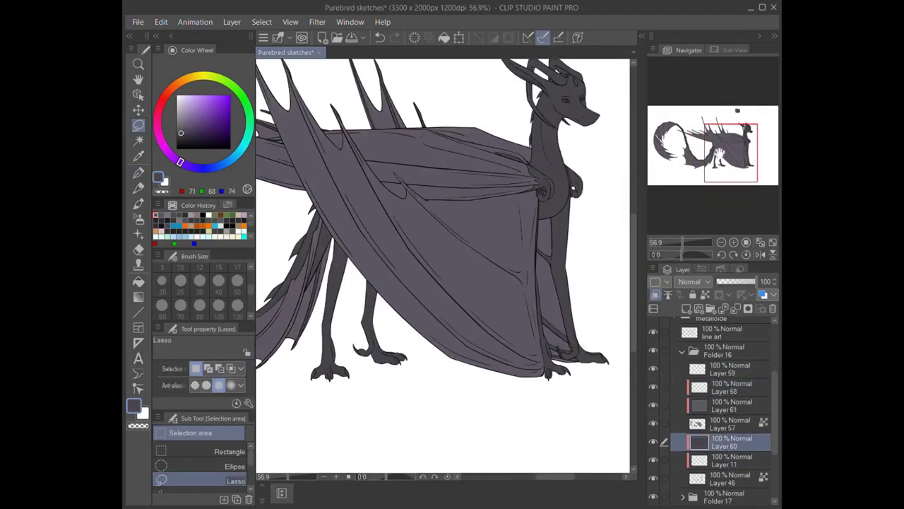
scroll(328, 370, up, 8)
key(e)
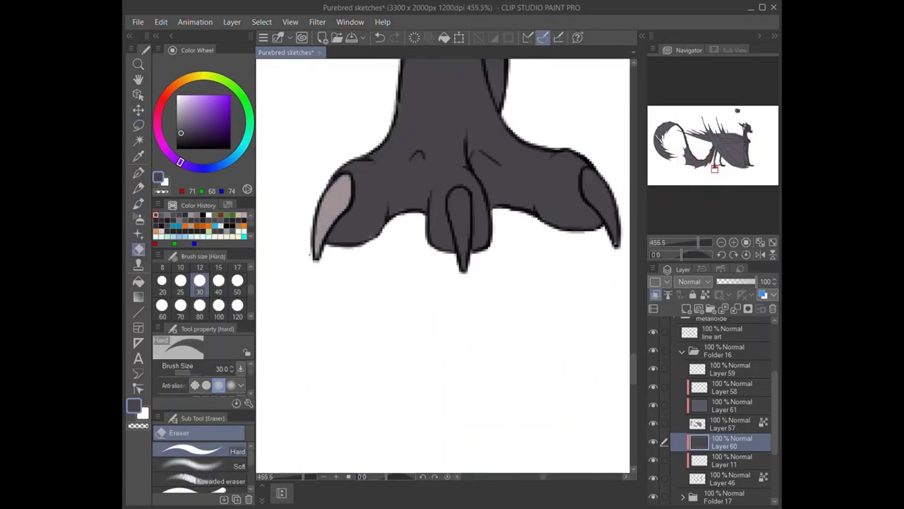
Move the body colour layer, Layer 60, below Layer 11 and merge it into Layer 46.
key(p)
drag(732, 441, 731, 466)
key(ctrl+e)
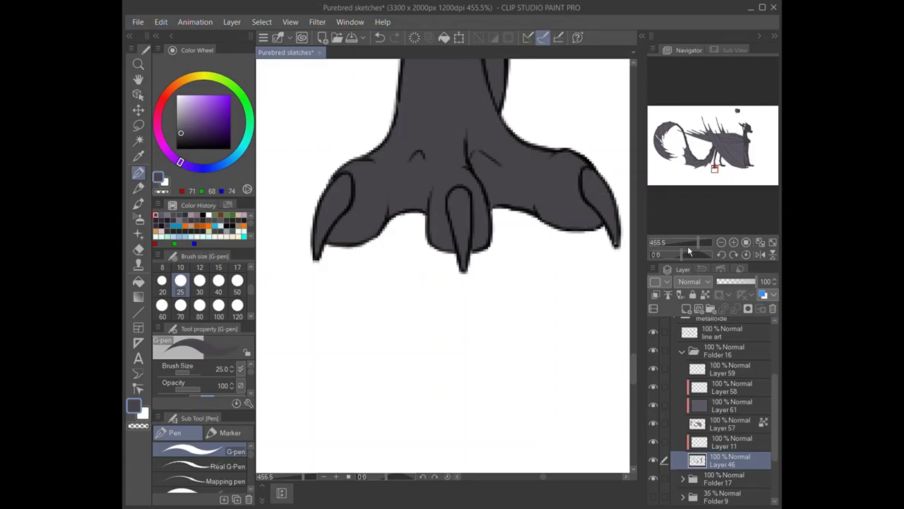
Merge the wing colour layer, Layer 61, into Layer 57.
scroll(410, 155, down, 2)
drag(523, 254, 444, 305)
drag(457, 212, 396, 268)
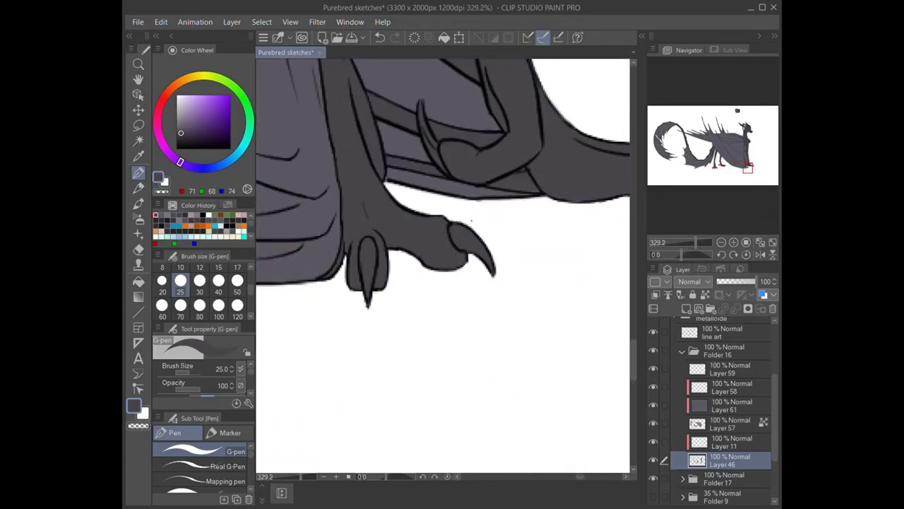
click(733, 404)
key(ctrl+e)
Set the G-pen to black at size 8 and make the line art layer active.
key(e)
key(p)
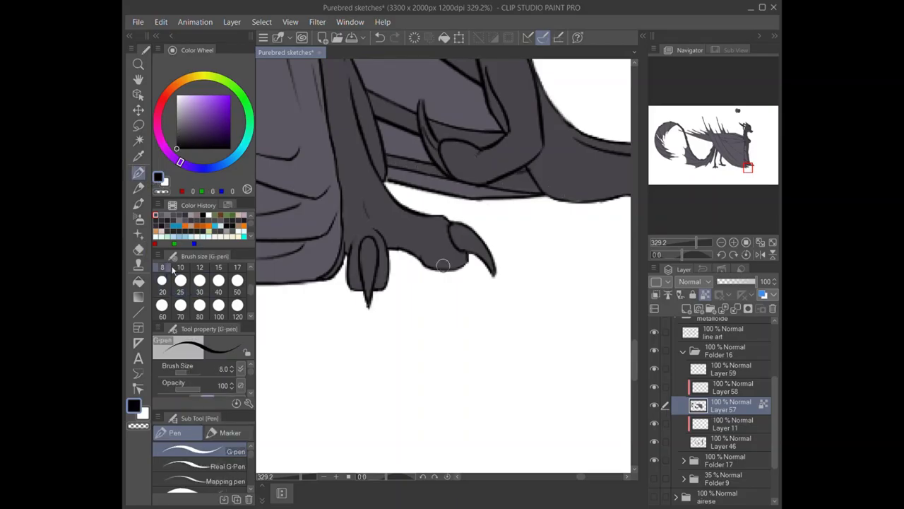
click(722, 332)
key(ctrl+0)
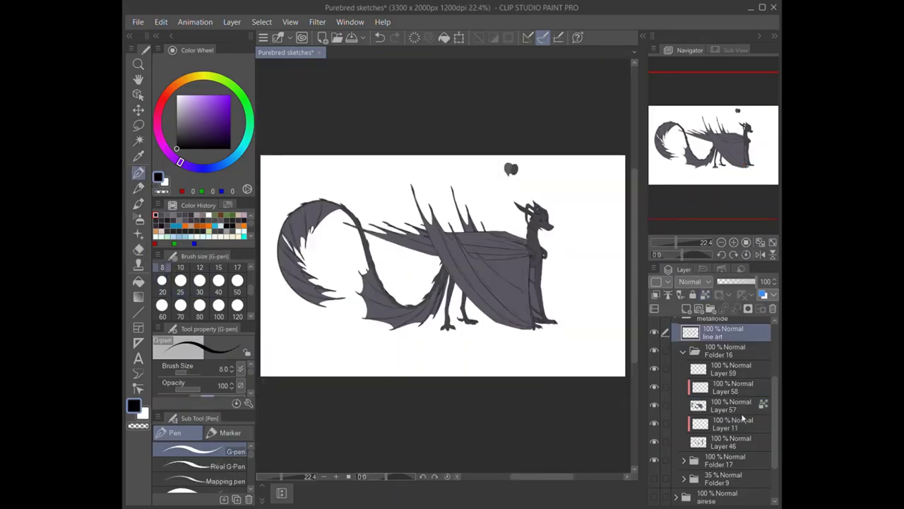
Add a clipped layer above Layer 58 and set the G-pen to pale lilac, RGB 238, 233, 244, at size 30.
click(733, 387)
key(ctrl+shift+n)
scroll(749, 131, up, 6)
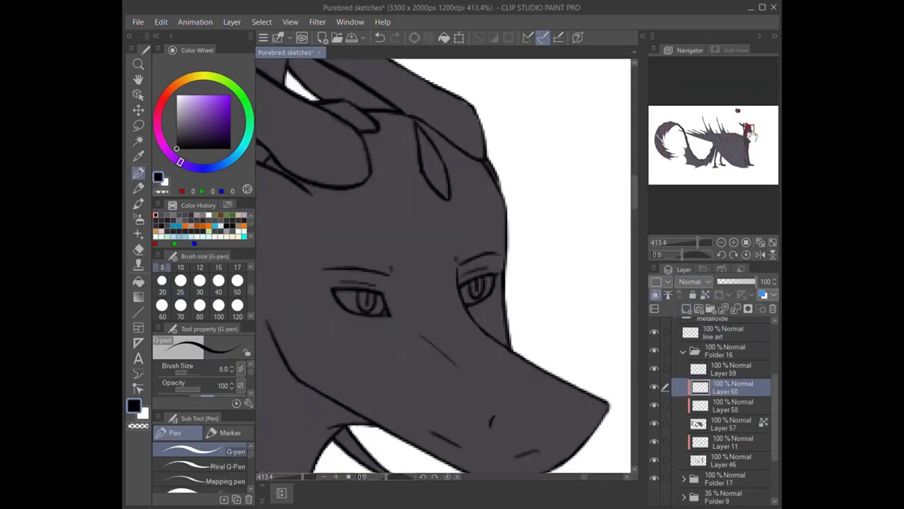
drag(367, 304, 417, 198)
key(x)
click(199, 280)
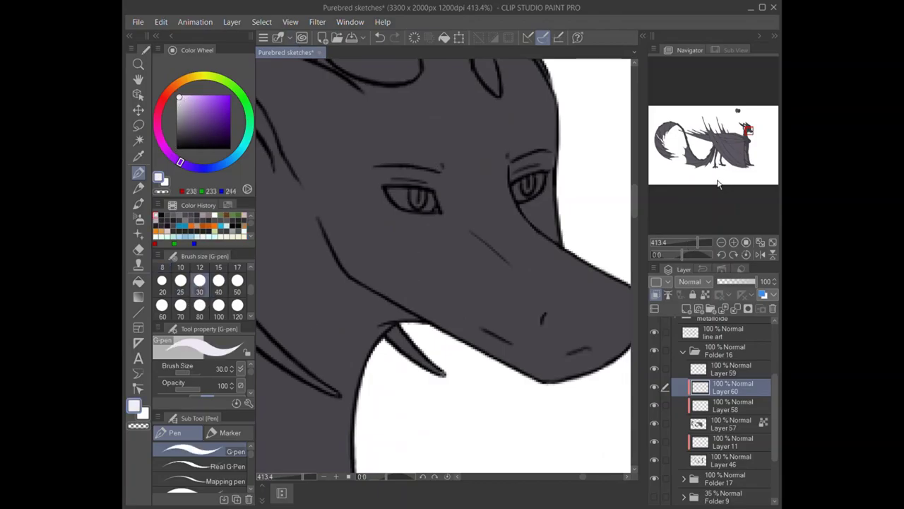
Move the new Layer 60 below Layer 57 and paint both eye whites pale lilac.
drag(728, 387, 728, 424)
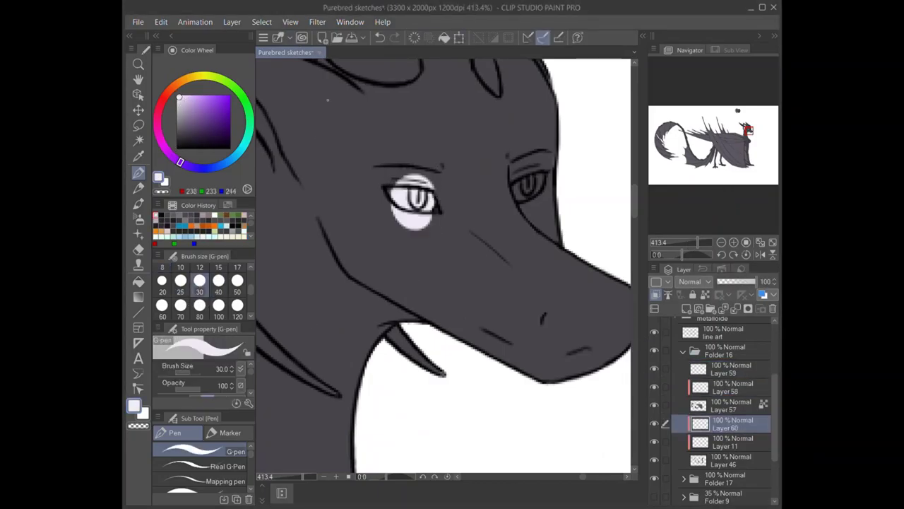
key(ctrl+z)
scroll(443, 265, up, 3)
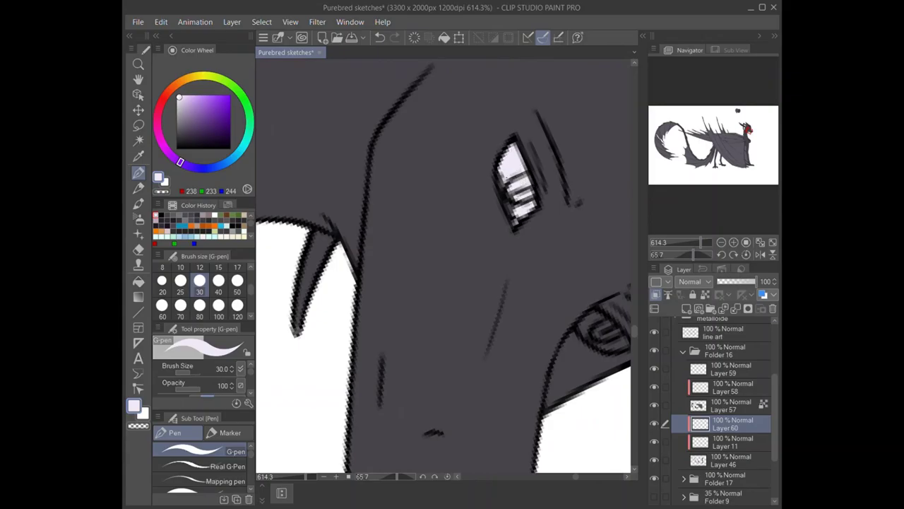
click(746, 254)
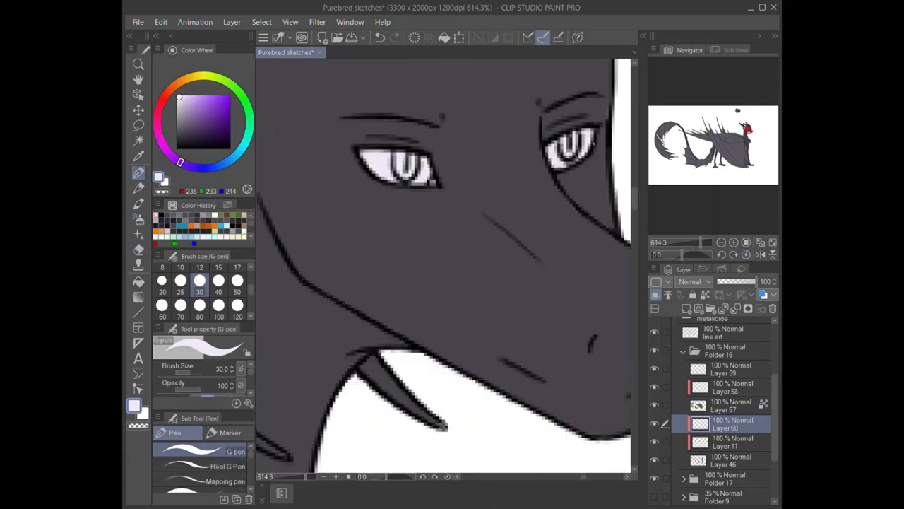
Lock Layer 60's transparent pixels and paint both irises purple, using RGB 116, 36, 108 for the darker tone.
key(ctrl+[)
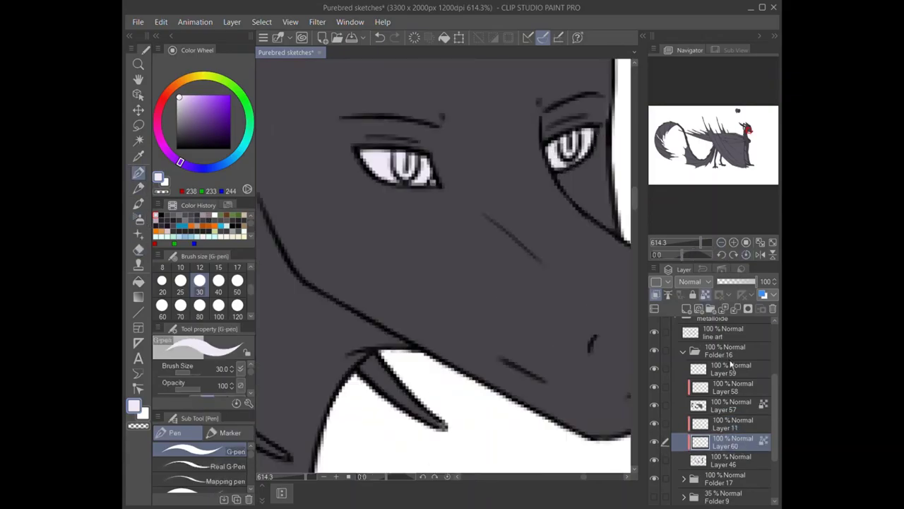
mouse_move(248, 134)
mouse_down()
mouse_move(178, 104)
mouse_move(162, 138)
mouse_up()
click(213, 117)
mouse_move(399, 154)
mouse_down()
mouse_move(409, 171)
mouse_move(403, 150)
mouse_up()
click(214, 124)
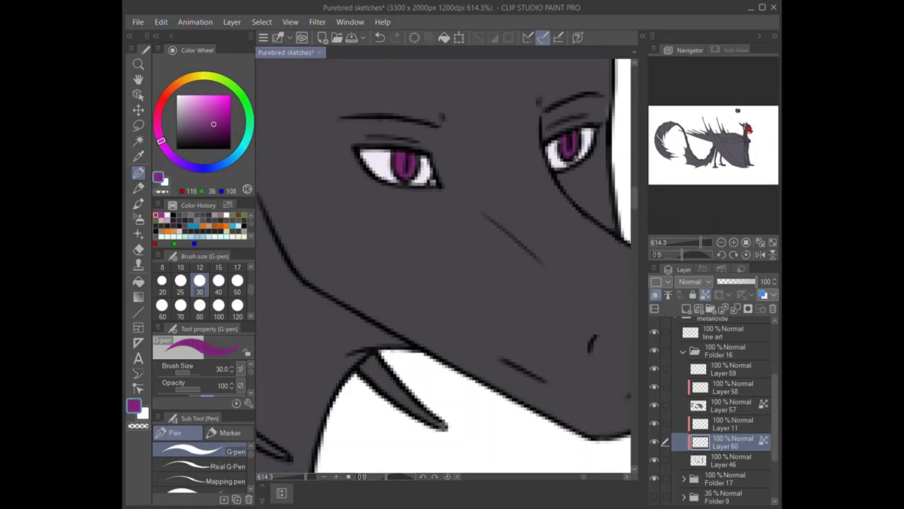
Add a 60% opacity layer over the eye colours for black shading, and duplicate it for white highlights.
scroll(444, 265, down, 10)
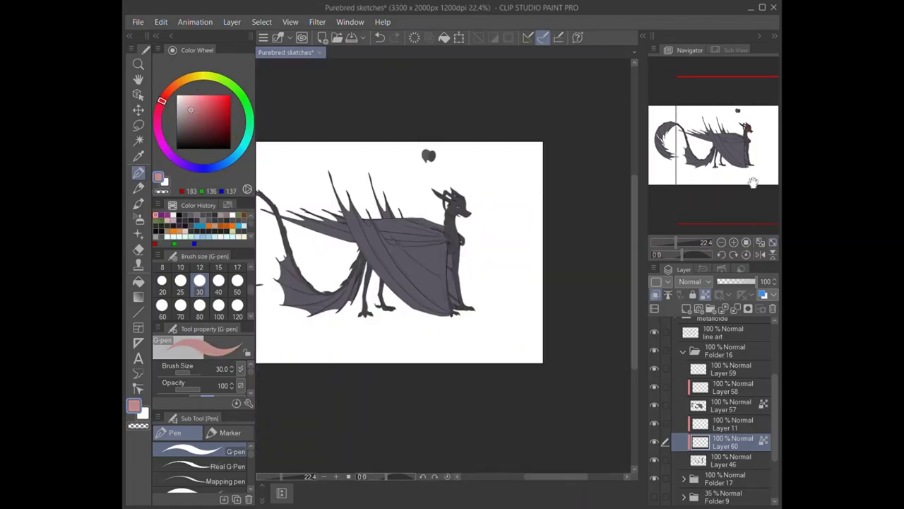
scroll(443, 265, up, 10)
click(686, 309)
click(165, 219)
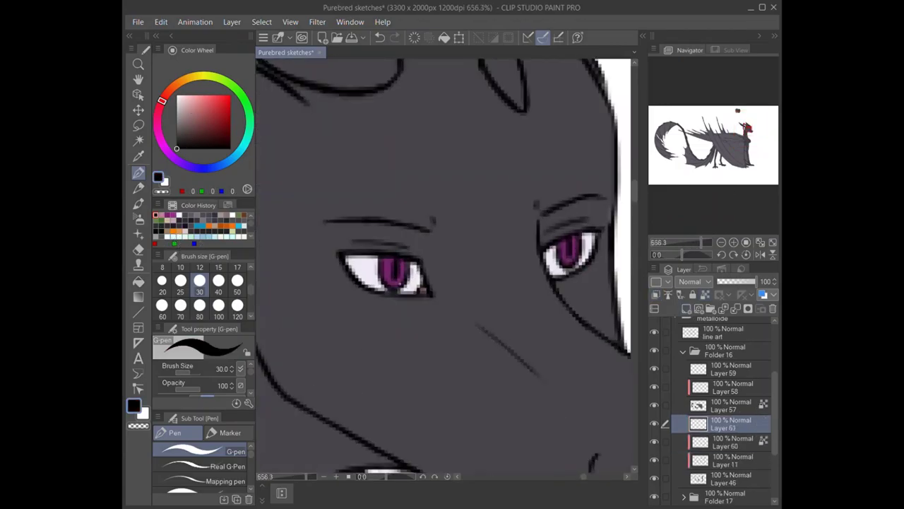
click(192, 235)
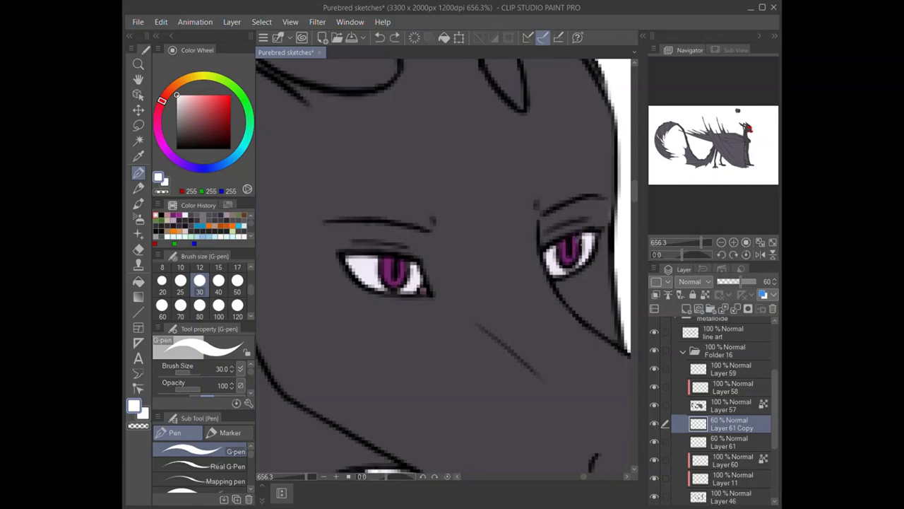
Add white eye highlights on a layer above the line art and merge the eye details into the line art.
key(e)
mouse_move(728, 423)
mouse_down()
mouse_move(728, 343)
mouse_move(727, 357)
mouse_up()
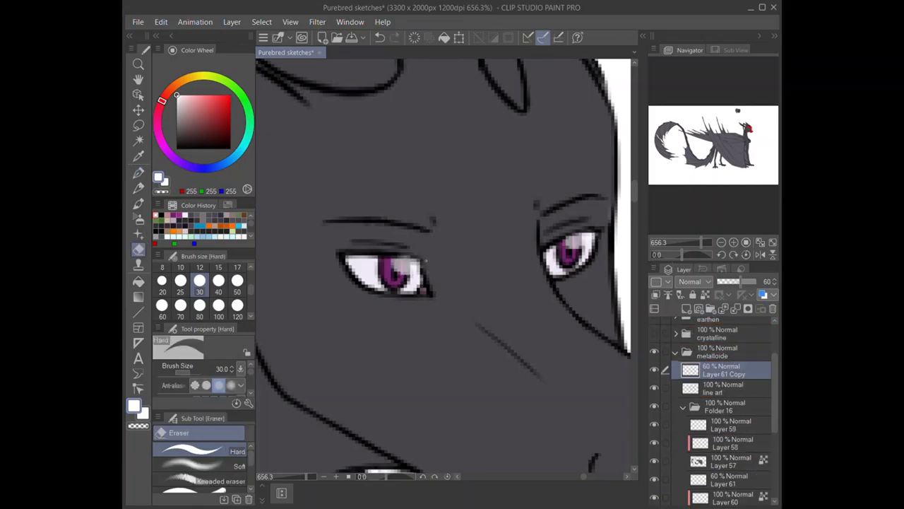
scroll(447, 260, down, 3)
scroll(744, 319, down, 1)
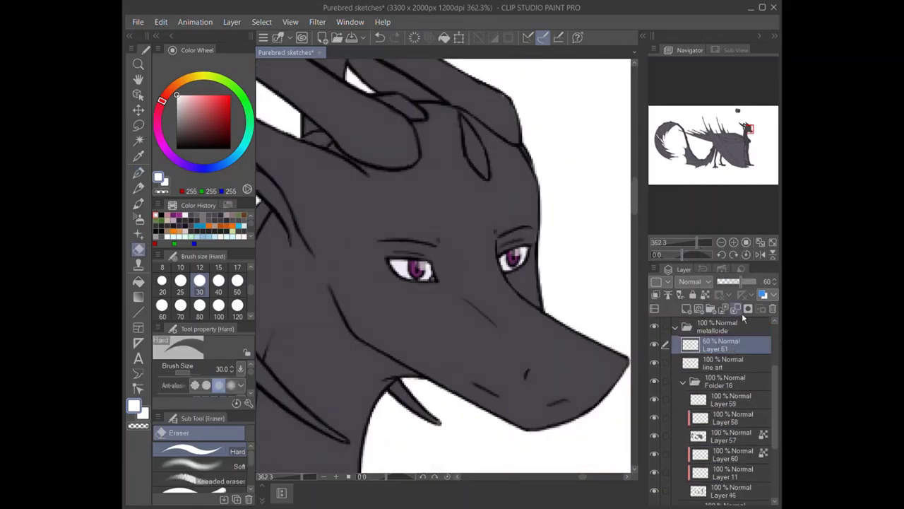
key(ctrl+e)
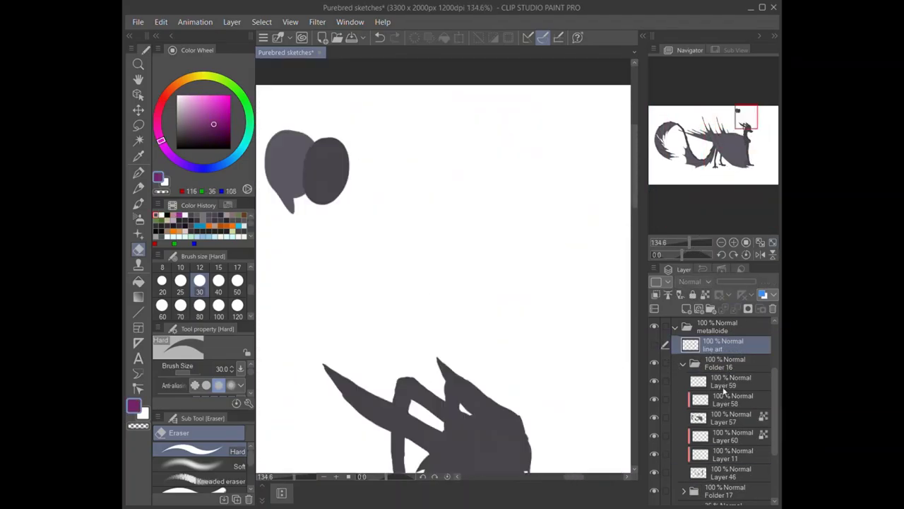
Paint swatches of the eye colours beside the body swatches on Layer 59, and save the file.
click(728, 382)
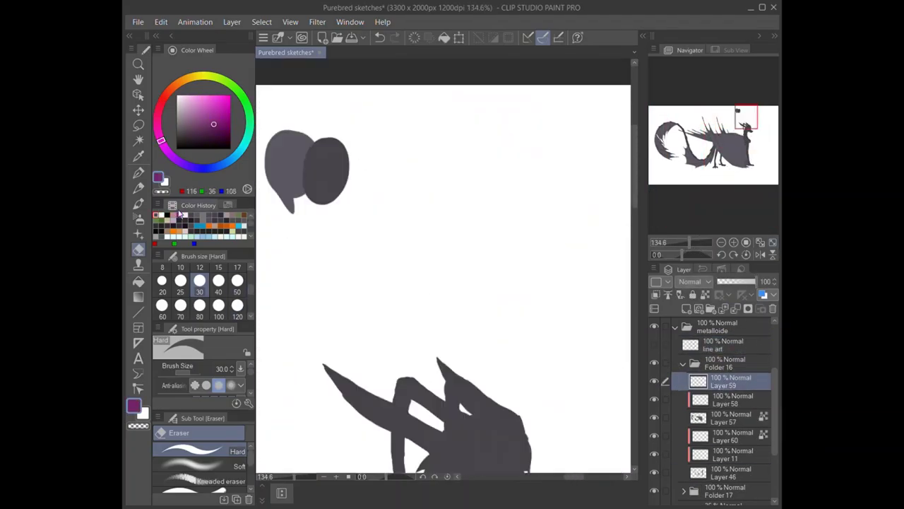
drag(381, 149, 381, 201)
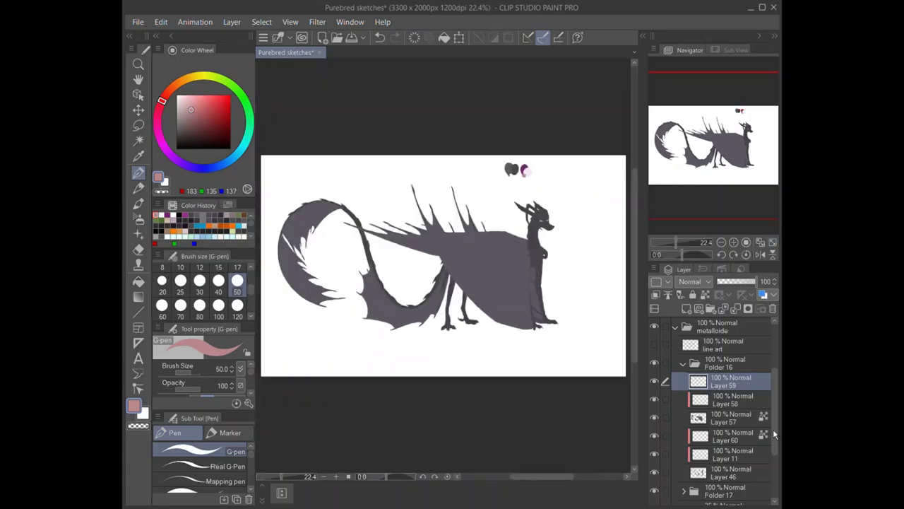
key(ctrl+s)
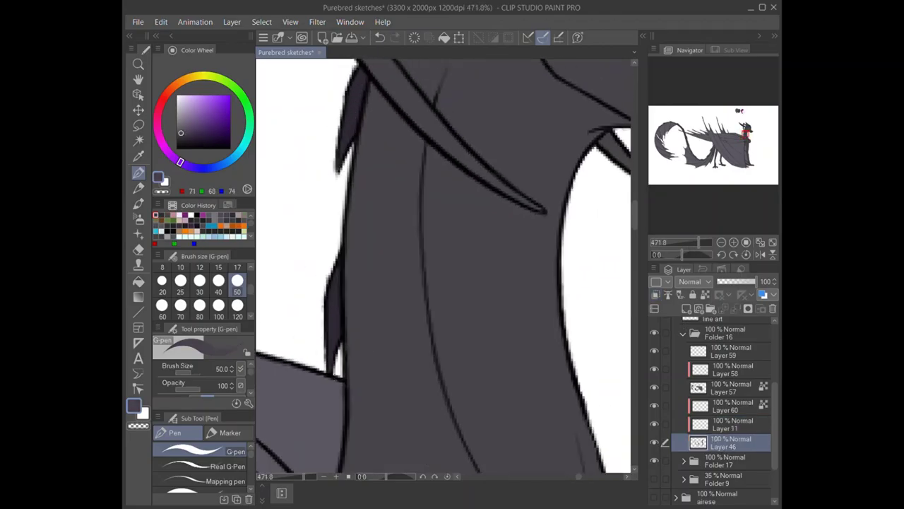
Paint the long curved side horn dark purple, RGB 45, 40, 50, on Layer 11 with the G-pen at size 30.
scroll(334, 251, up, 5)
click(733, 423)
mouse_move(318, 84)
mouse_down()
mouse_move(371, 310)
mouse_move(460, 409)
mouse_up()
click(199, 281)
drag(374, 283, 540, 457)
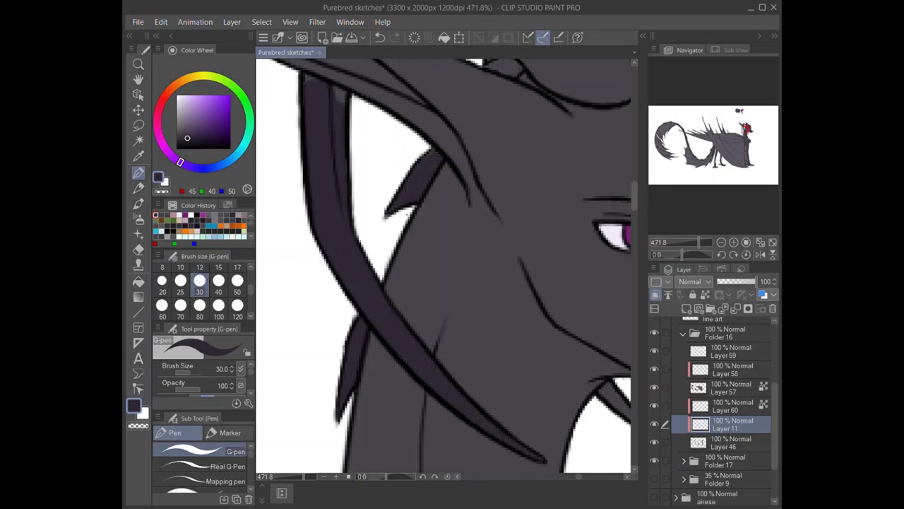
Paint the bases of the head horns and the small brow spikes dark purple, RGB 45, 40, 50, on Layer 11.
mouse_move(698, 243)
mouse_down()
mouse_move(706, 249)
mouse_move(696, 259)
mouse_move(700, 242)
mouse_up()
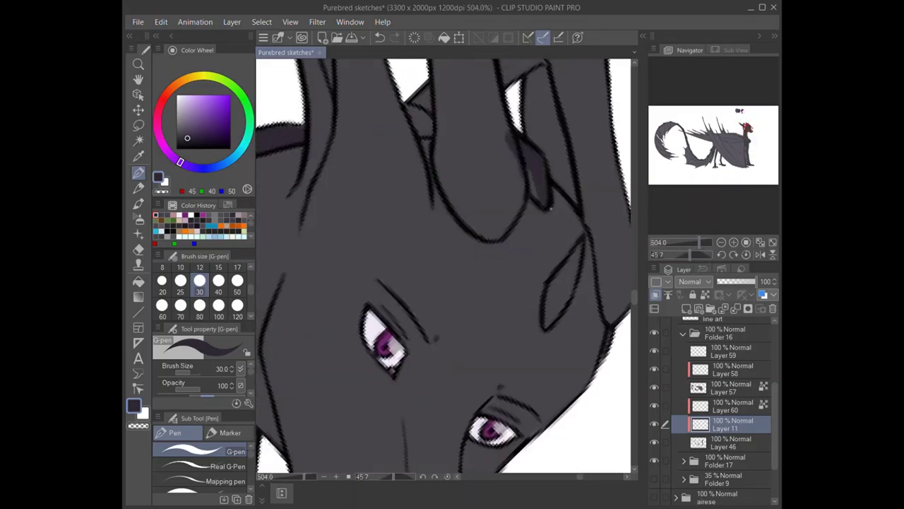
drag(442, 124, 494, 226)
drag(452, 84, 494, 212)
key(e)
key(p)
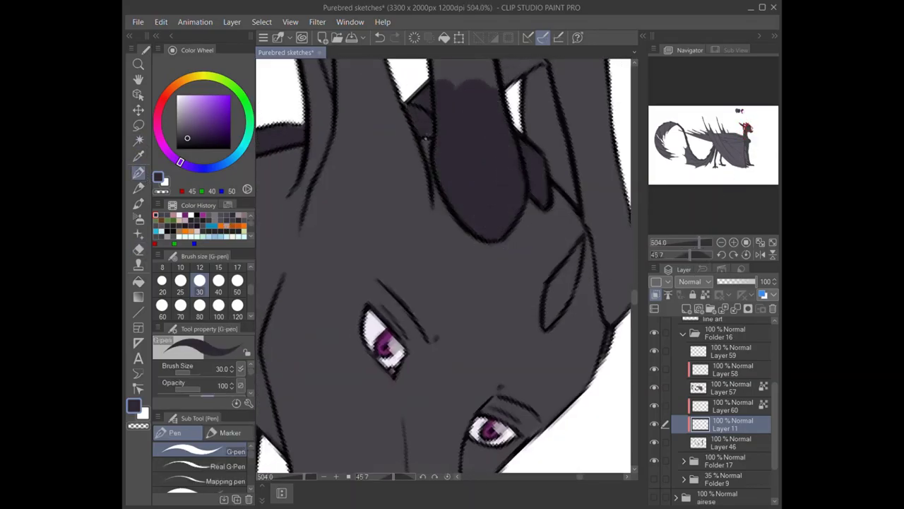
drag(424, 212, 494, 307)
drag(452, 141, 487, 283)
drag(494, 233, 537, 353)
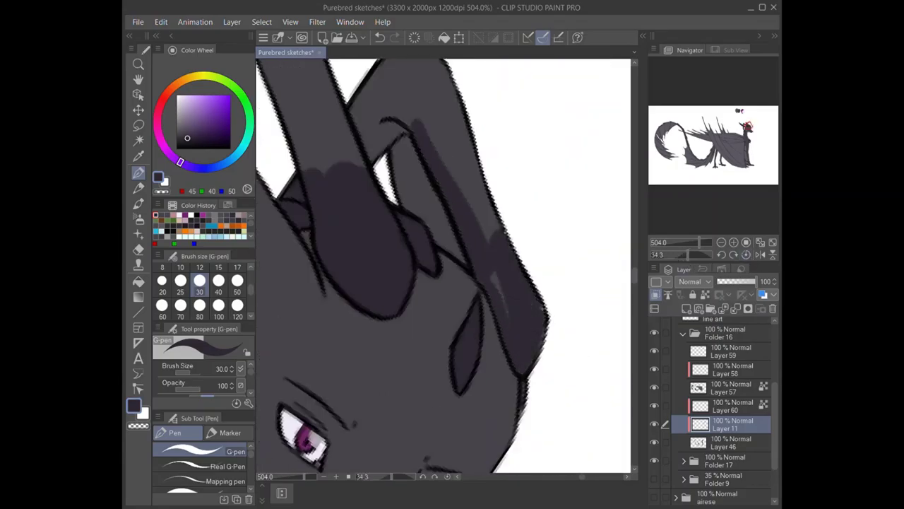
Fill the shafts and upper bends of both large head horns with the same dark purple.
drag(424, 92, 495, 241)
drag(495, 282, 396, 212)
drag(361, 247, 411, 212)
drag(297, 134, 332, 318)
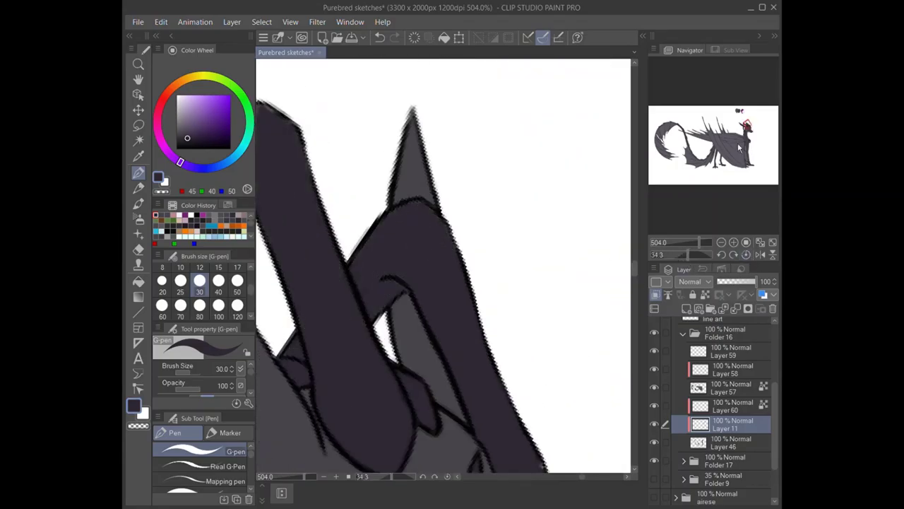
drag(353, 247, 533, 258)
drag(416, 127, 382, 219)
Lock the transparent pixels of Layer 11 and recolour the horns a more neutral dark grey based on the Layer 46 body colour.
click(728, 444)
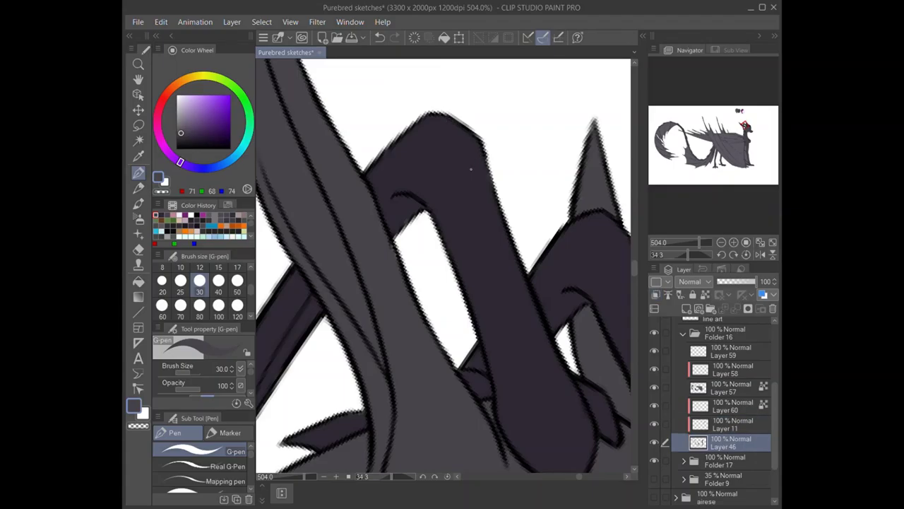
drag(703, 241, 695, 242)
click(179, 132)
click(731, 424)
click(746, 255)
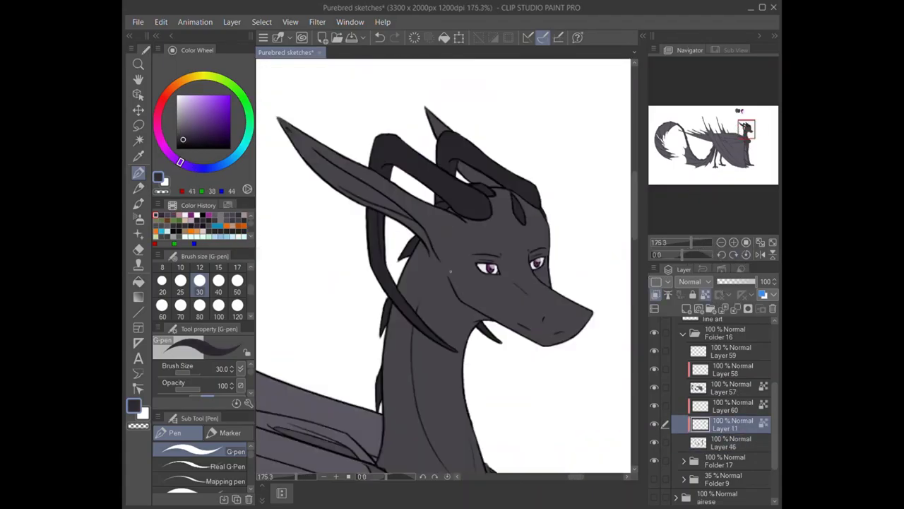
click(180, 135)
scroll(443, 265, down, 3)
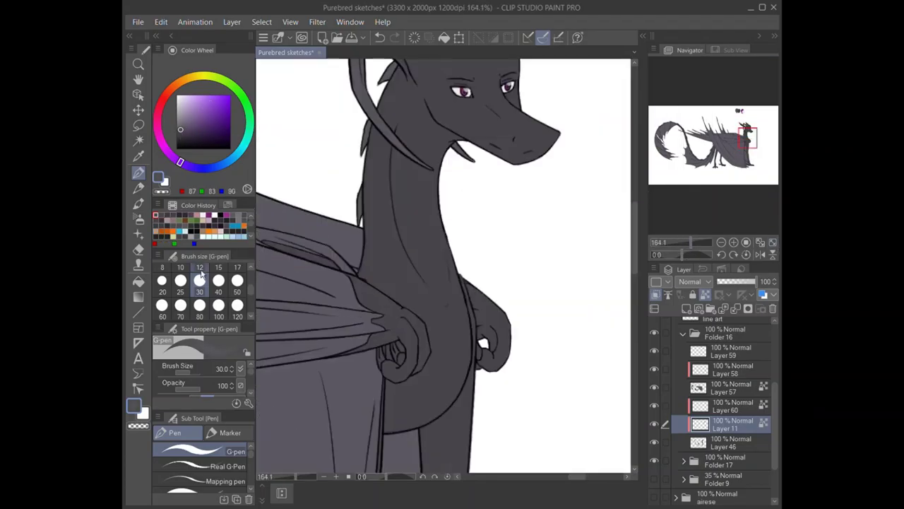
Colour the wing-hand claws and the foot claws dark grey, RGB 53, 51, 55, on Layer 11.
scroll(443, 264, up, 3)
scroll(443, 265, up, 5)
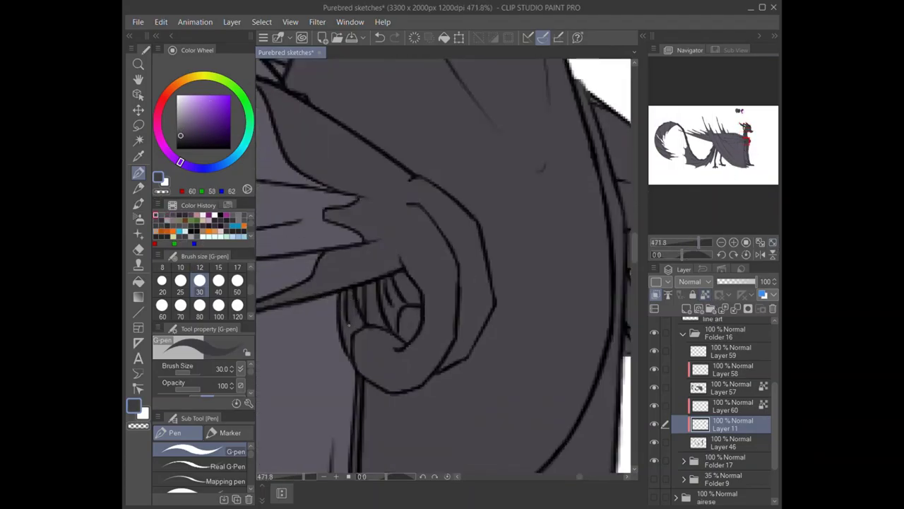
key(e)
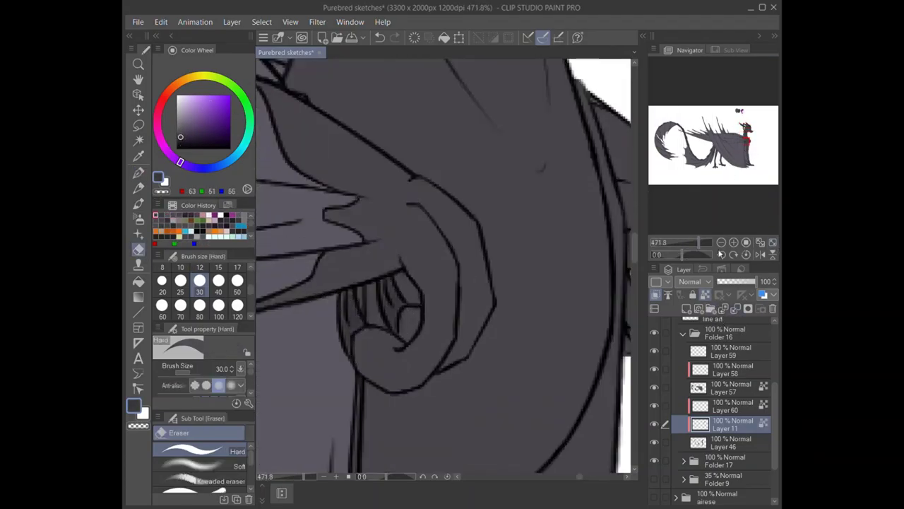
scroll(706, 251, down, 5)
scroll(706, 251, up, 4)
key(p)
click(750, 168)
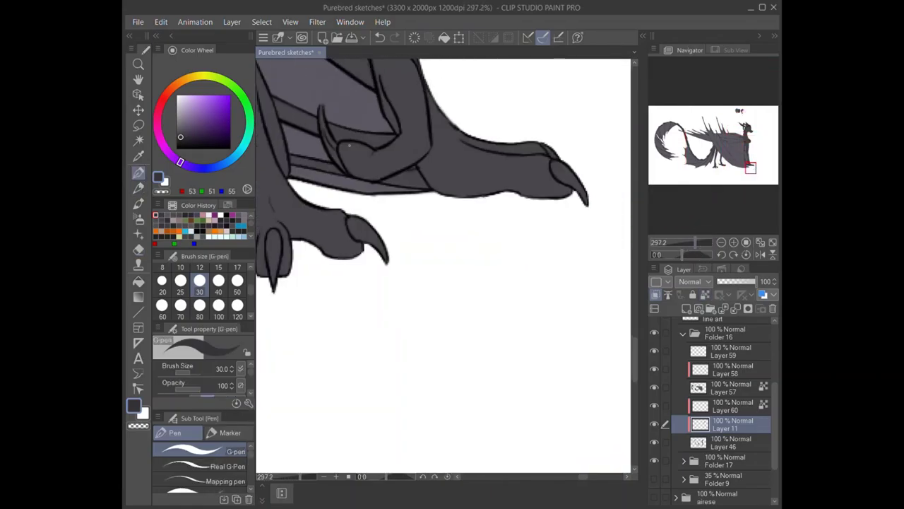
drag(750, 167, 717, 167)
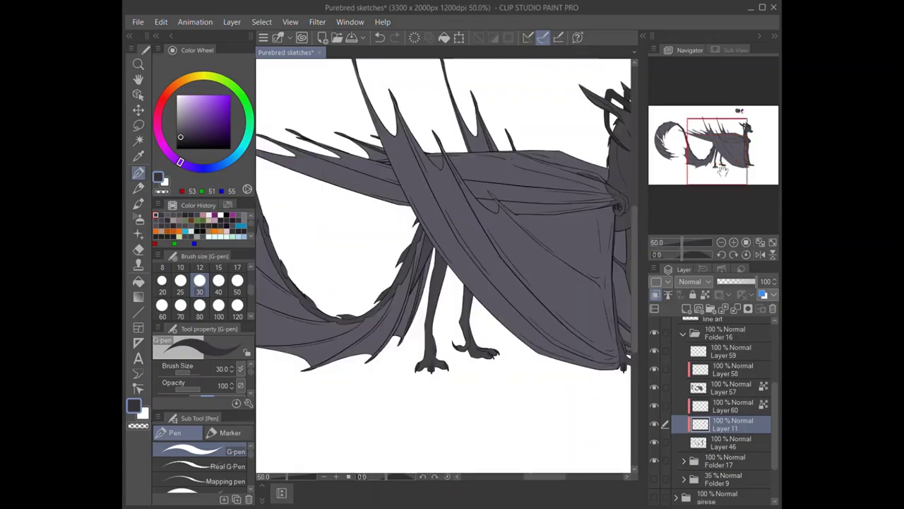
Lasso the spikes along the rump and lower curve of the tail, adding each one to the selection.
scroll(703, 258, up, 5)
key(m)
drag(549, 254, 546, 332)
scroll(639, 261, up, 4)
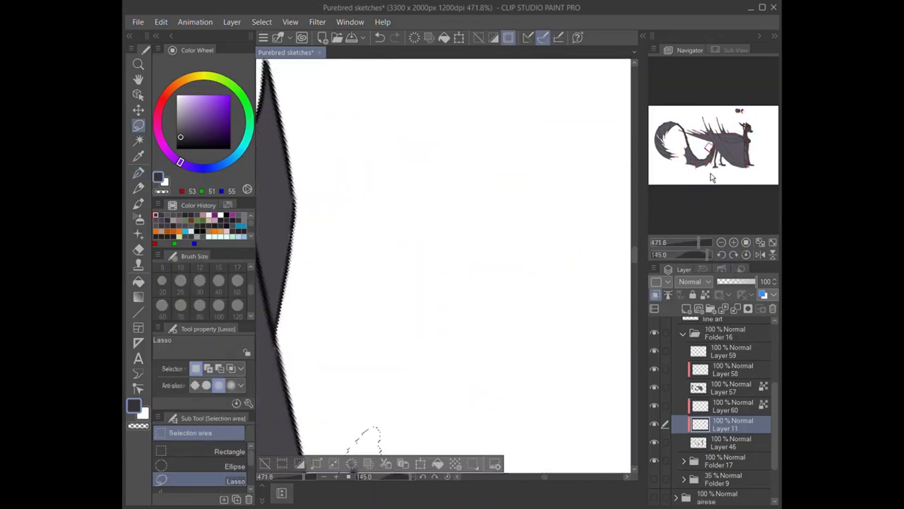
scroll(639, 262, up, 1)
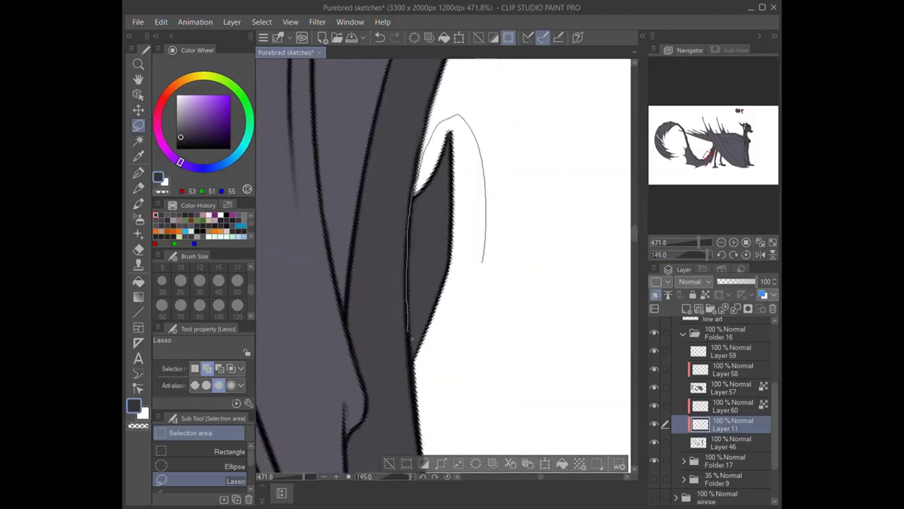
key(ctrl+shift+@)
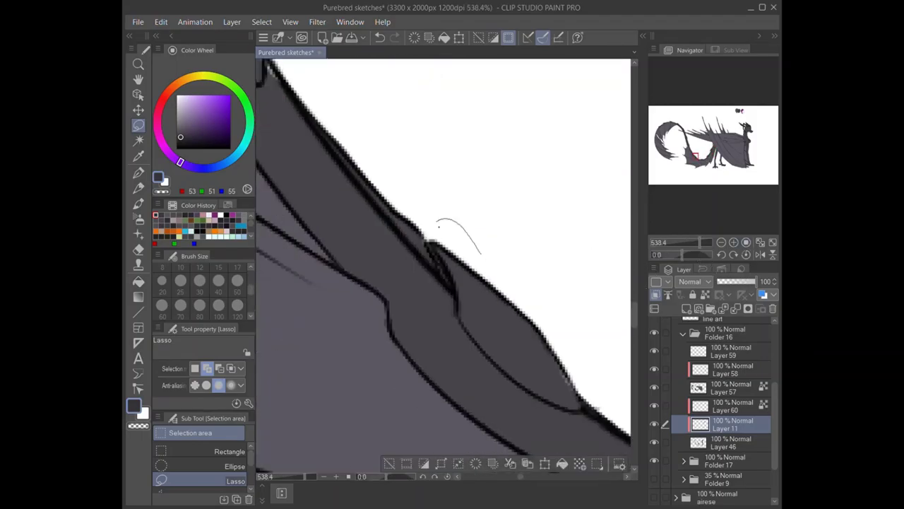
scroll(443, 261, down, 3)
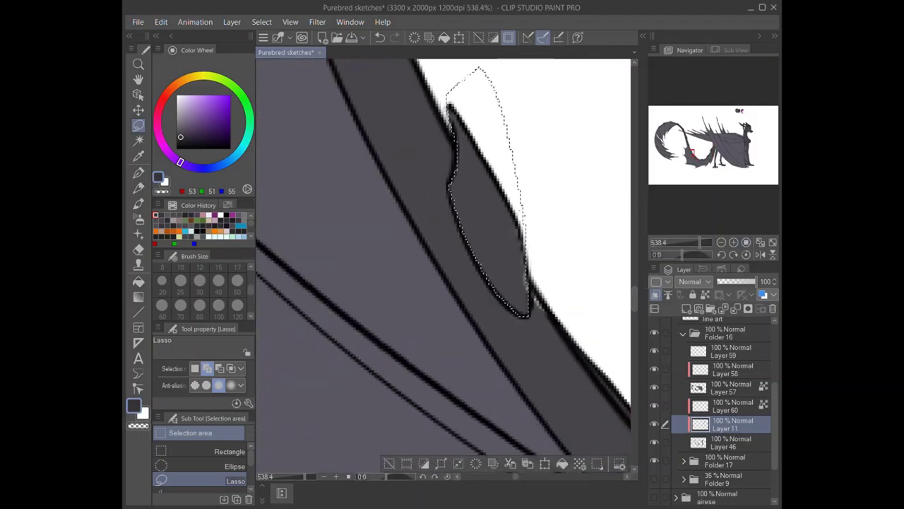
scroll(444, 266, right, 2)
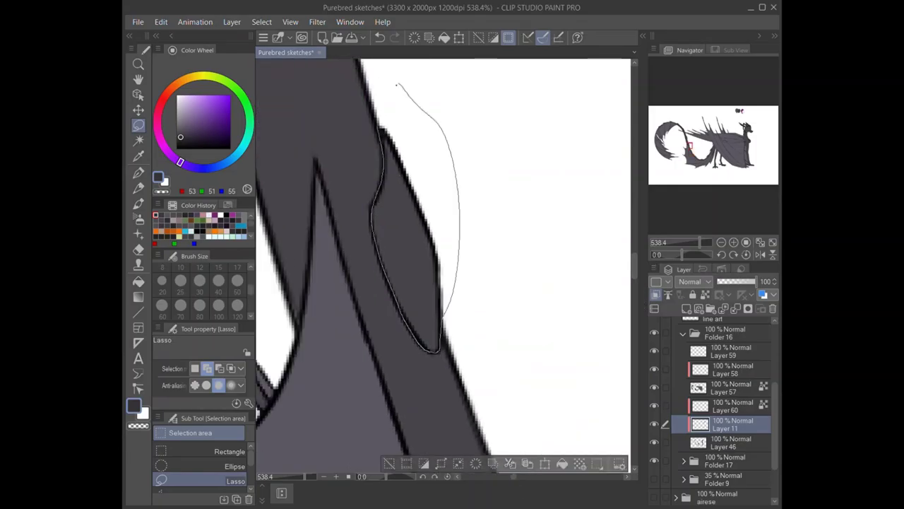
Add the remaining spikes along the rising and upper curve of the tail to the lasso selection.
scroll(396, 84, up, 2)
scroll(591, 233, down, 2)
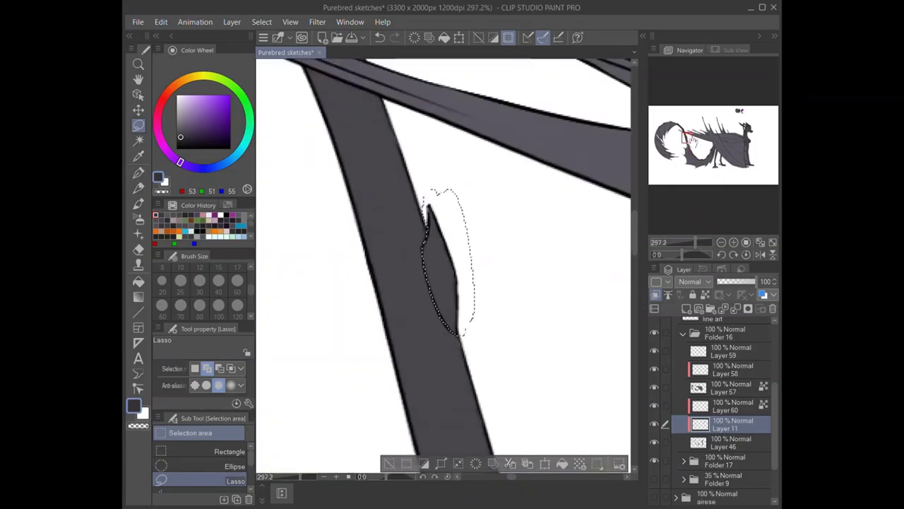
scroll(495, 248, up, 2)
scroll(460, 273, up, 2)
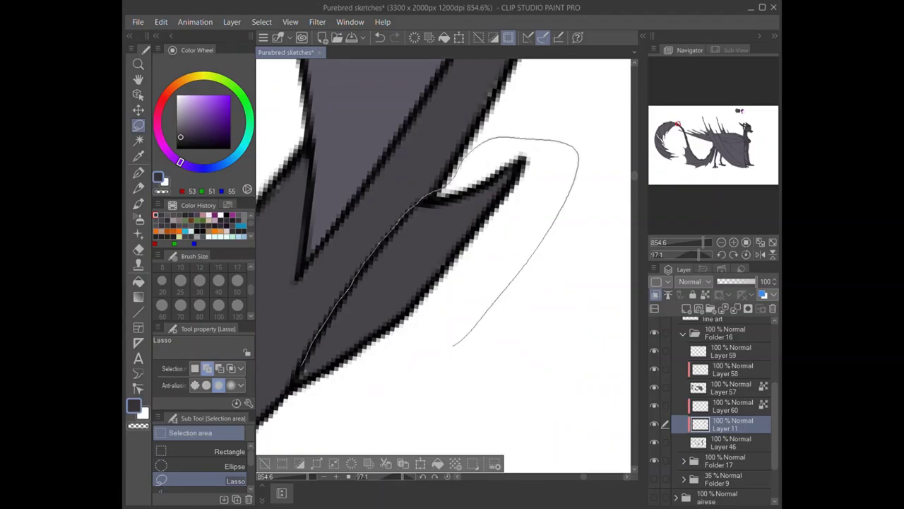
scroll(443, 266, down, 3)
scroll(444, 266, up, 3)
scroll(638, 232, up, 3)
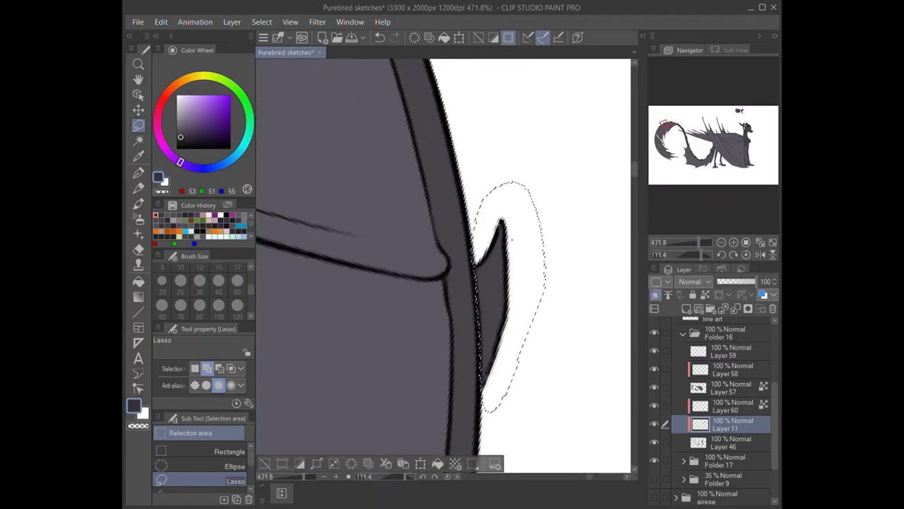
scroll(444, 266, down, 3)
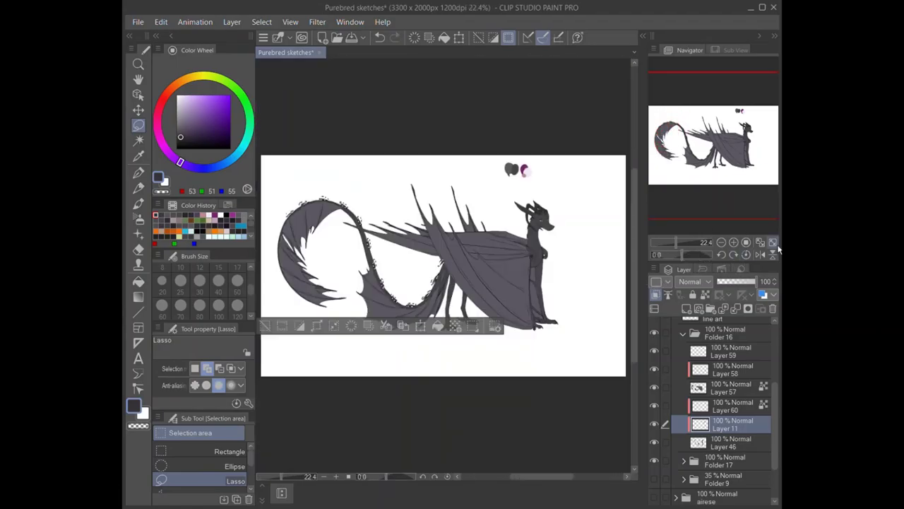
Fill the selected tail spikes dark grey and patch gaps in their base colour on Layer 46 with RGB 71, 68, 74.
key(ctrl+z)
click(731, 442)
scroll(452, 268, up, 3)
scroll(444, 266, up, 5)
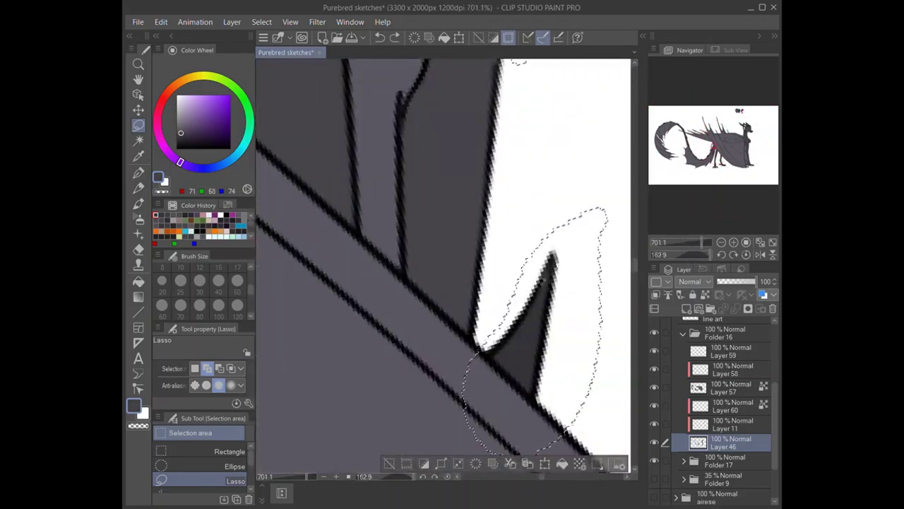
key(p)
mouse_move(636, 226)
mouse_down()
mouse_move(640, 265)
mouse_move(635, 226)
mouse_up()
mouse_move(684, 254)
mouse_down()
mouse_move(708, 260)
mouse_move(675, 266)
mouse_up()
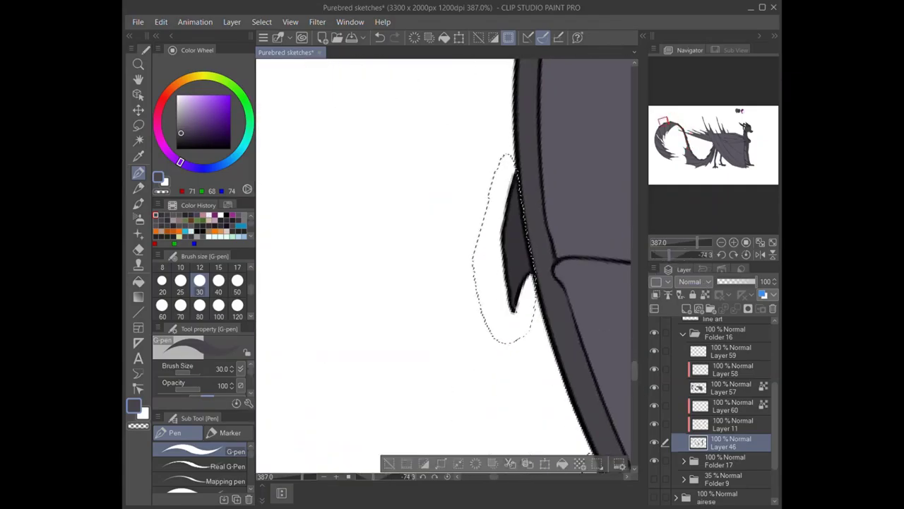
drag(638, 233, 640, 205)
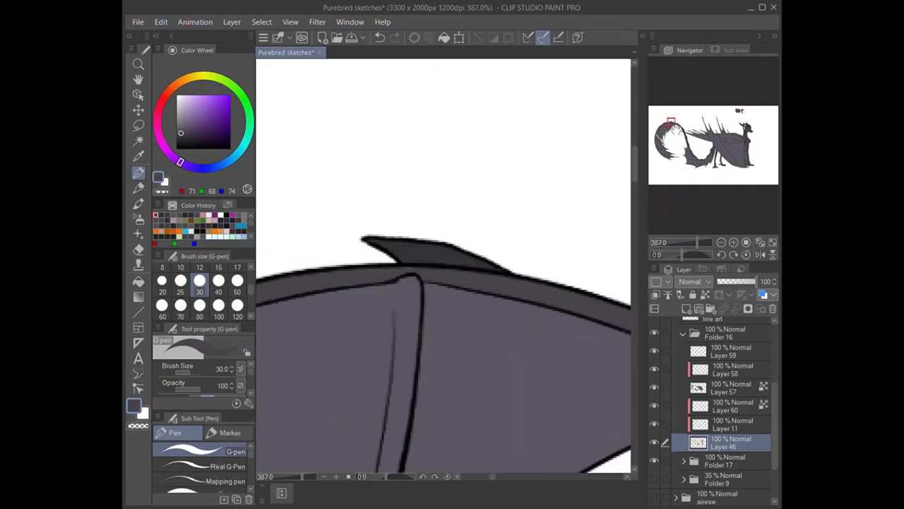
drag(699, 259, 704, 259)
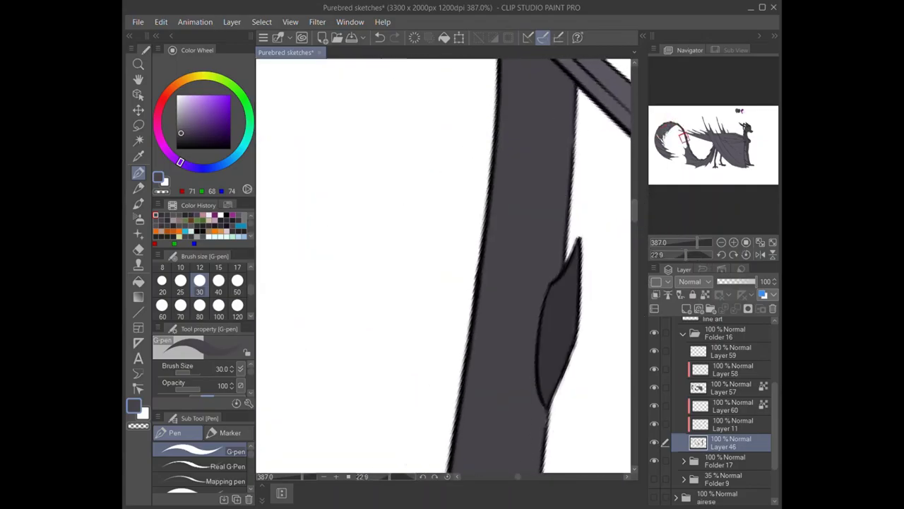
scroll(444, 265, down, 3)
scroll(428, 384, down, 5)
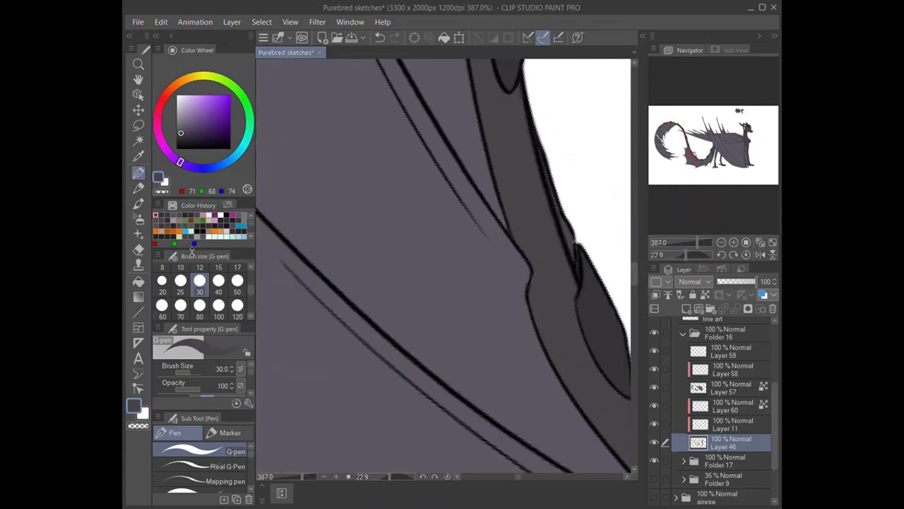
scroll(533, 479, down, 10)
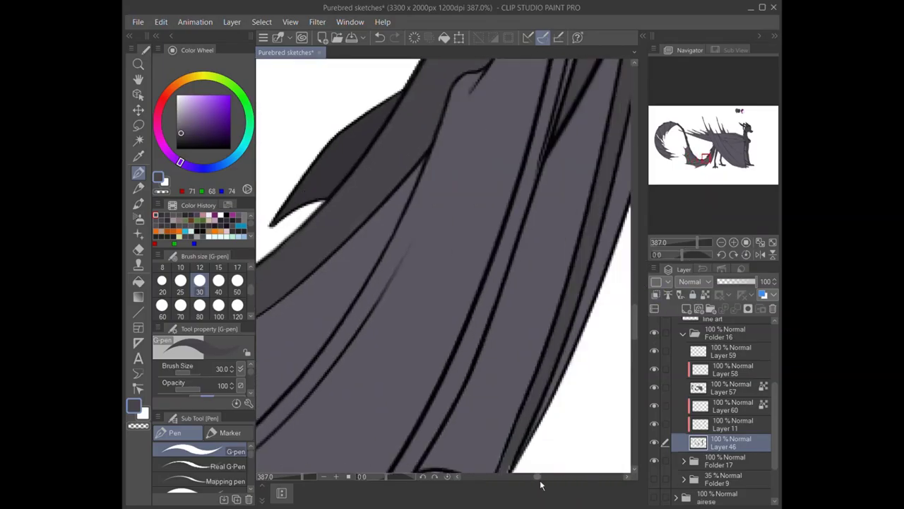
Clip the wing colours on Layer 57 to the body base layer below.
key(ctrl+0)
click(735, 409)
key(ctrl+plus)
click(724, 393)
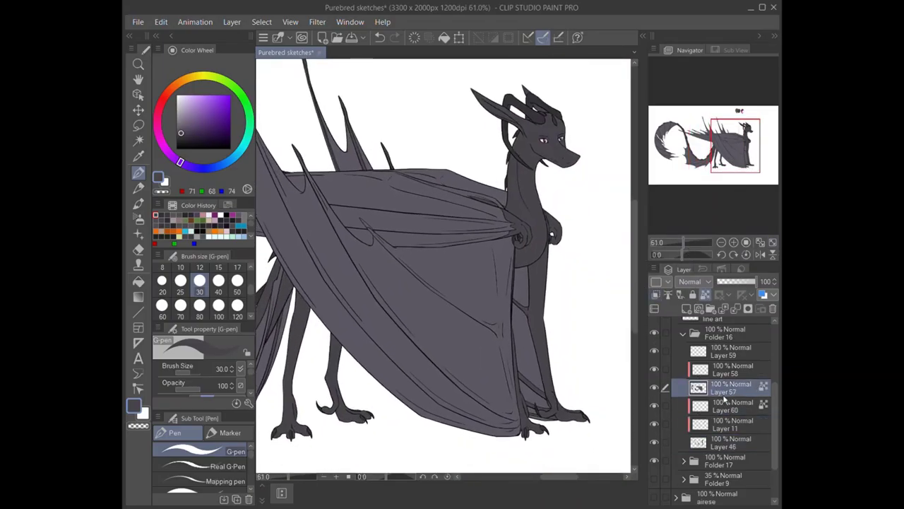
scroll(728, 408, down, 1)
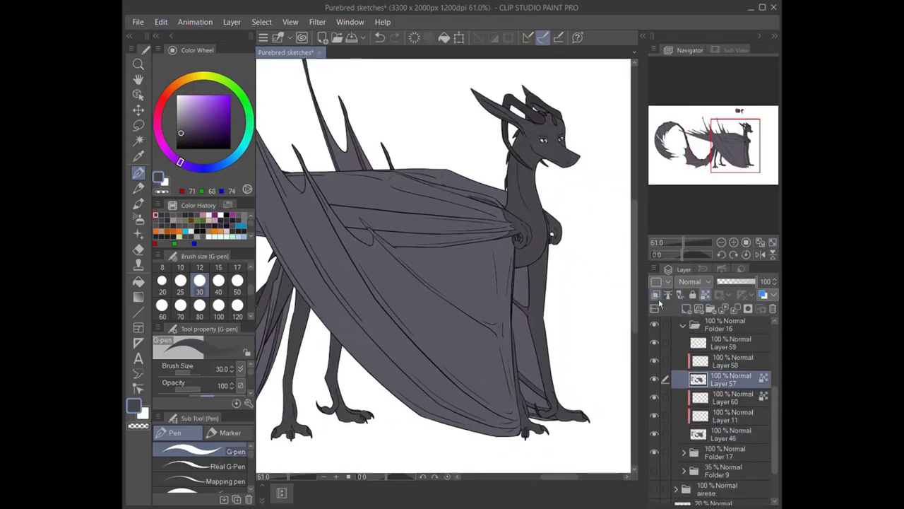
click(732, 360)
Paint a swatch of the dark horn grey, RGB 53, 51, 55, beside the body swatches on Layer 59.
click(731, 342)
drag(679, 242, 691, 244)
scroll(684, 228, up, 5)
drag(397, 166, 410, 182)
key(ctrl+0)
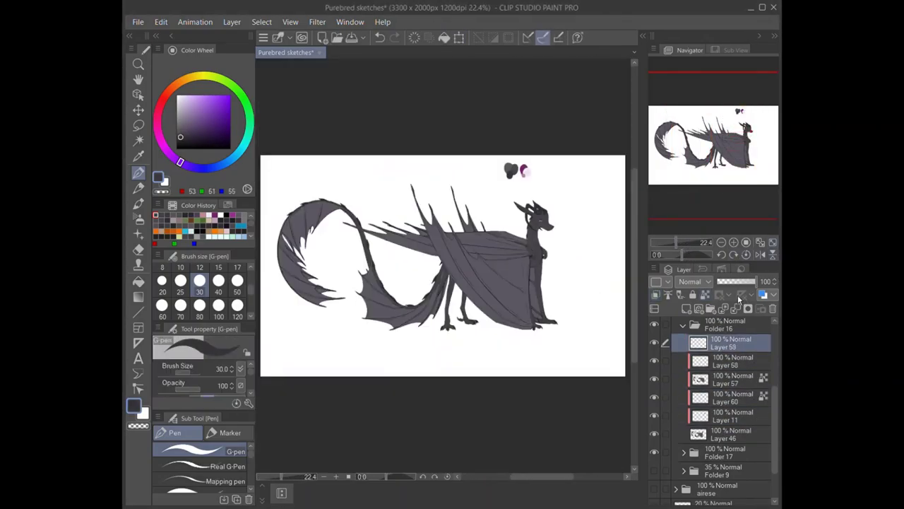
Touch up the base colour around the far wing claw on Layer 46 and fill the layer with RGB 49, 48, 51.
drag(677, 243, 701, 245)
click(731, 433)
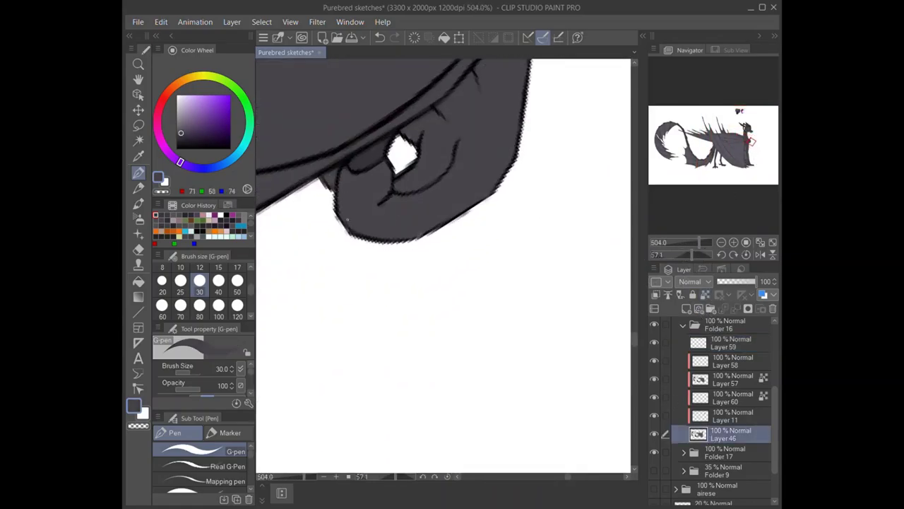
key(ctrl+0)
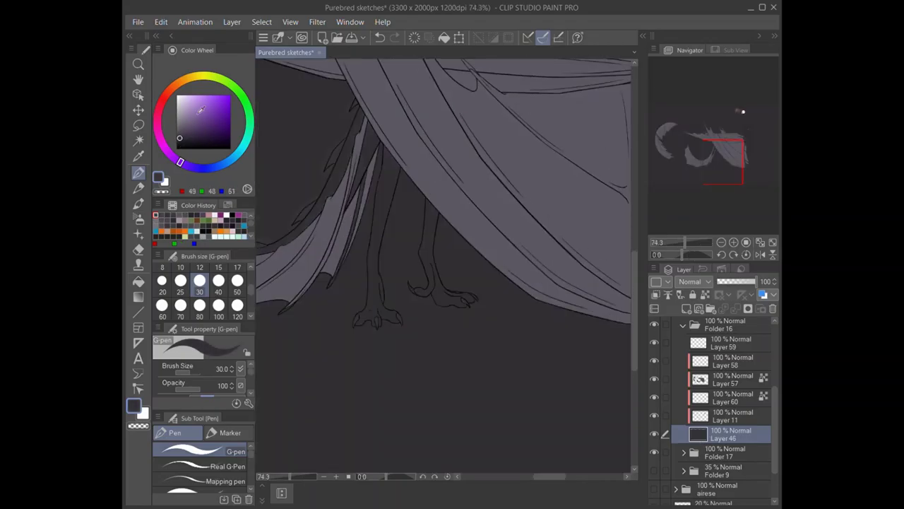
Darken the wing membranes on Layer 57 to RGB 73, 70, 76 with transparent pixels locked.
click(731, 379)
key(ctrl+0)
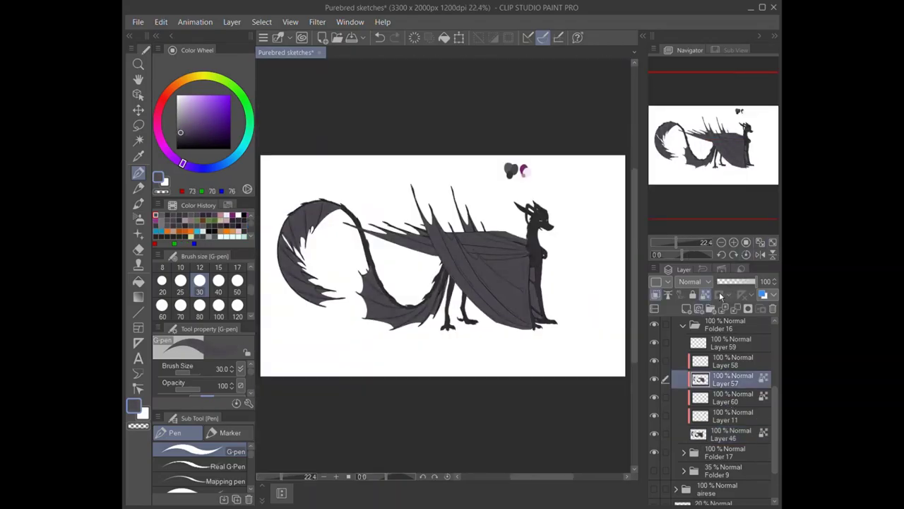
key(alt+bracketleft)
key(alt+bracketleft)
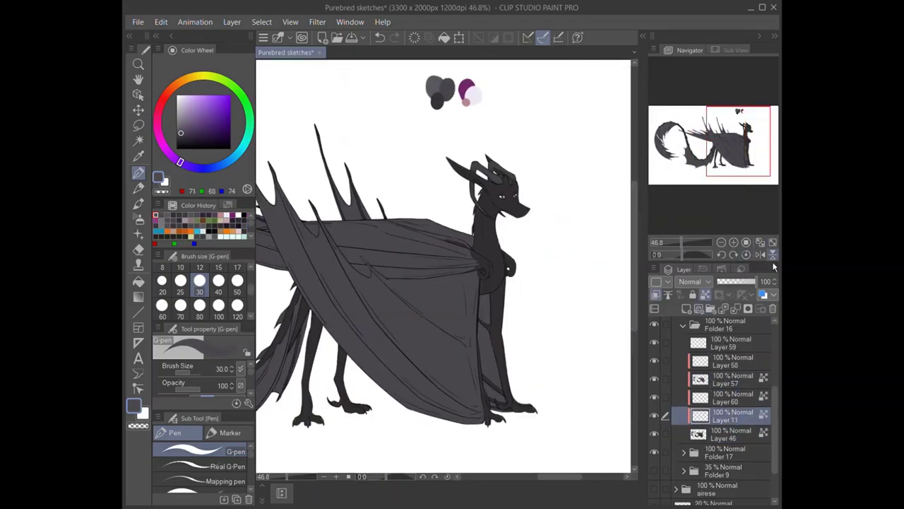
Adjust the dark grey body colour on Layer 46 with transparent pixels locked, and save the file.
key(ctrl+0)
scroll(506, 221, up, 3)
click(726, 434)
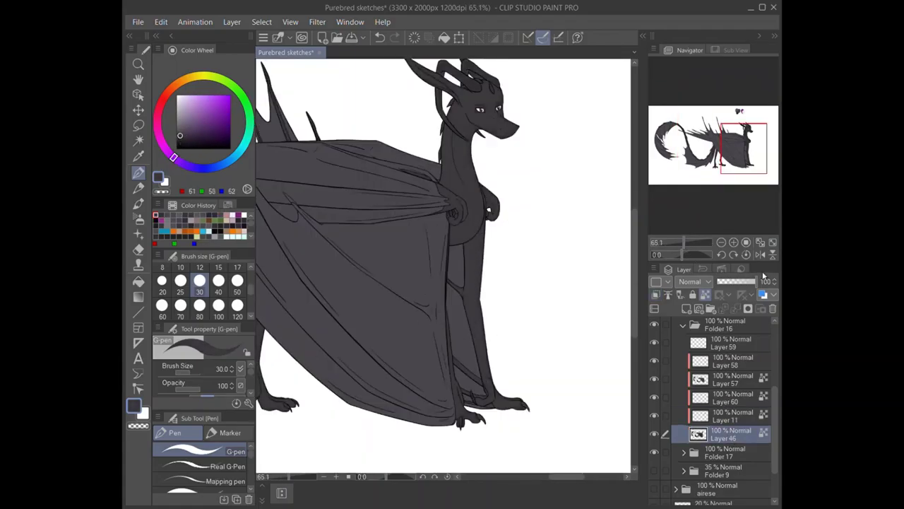
key(ctrl+0)
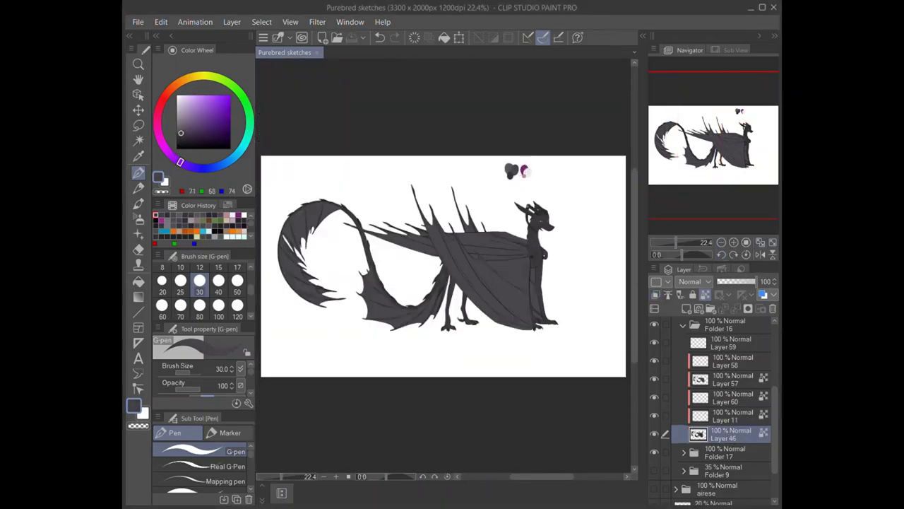
Paint the inside of the near ear grey, RGB 71, 68, 74, on Layer 58 and lock its transparent pixels.
scroll(756, 164, up, 4)
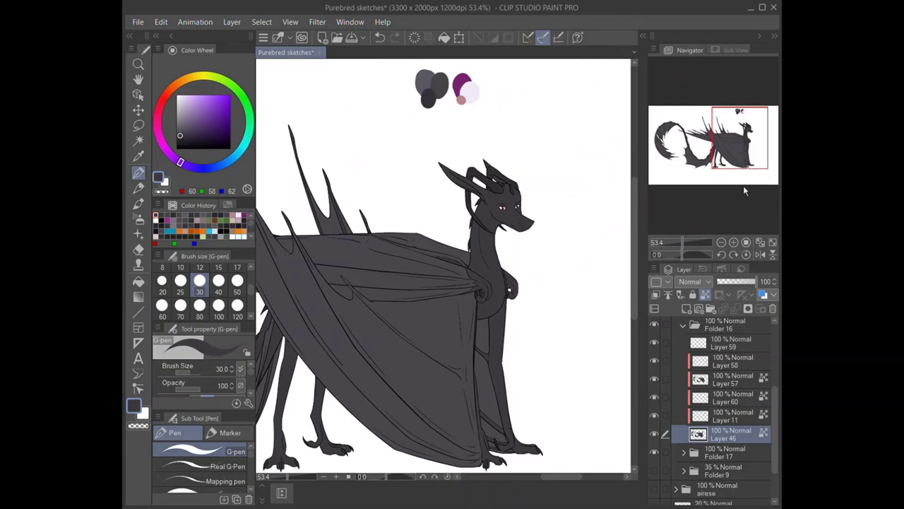
ctrl+shift+click(495, 177)
scroll(501, 177, up, 6)
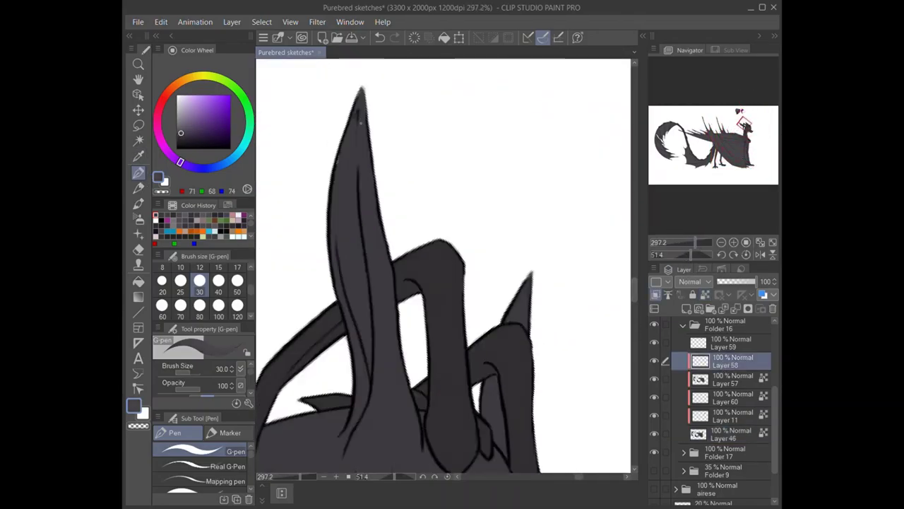
click(139, 249)
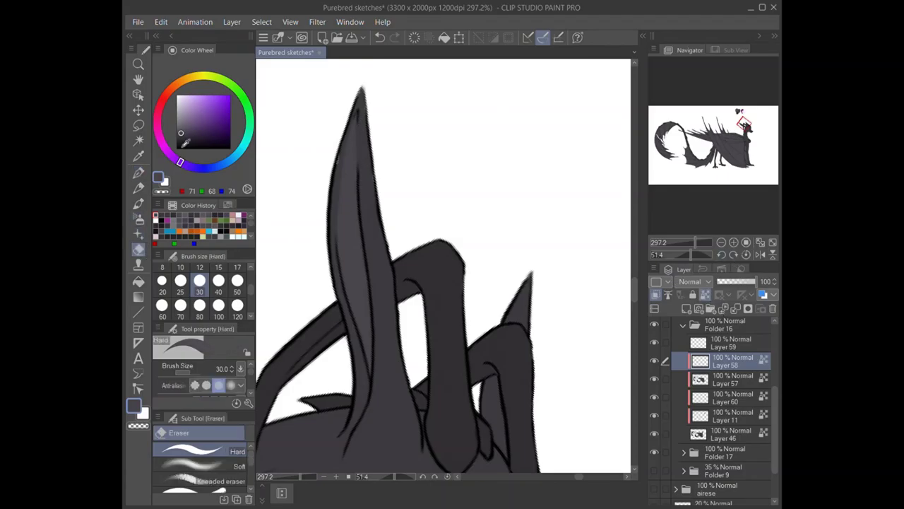
scroll(743, 126, down, 5)
scroll(747, 134, up, 4)
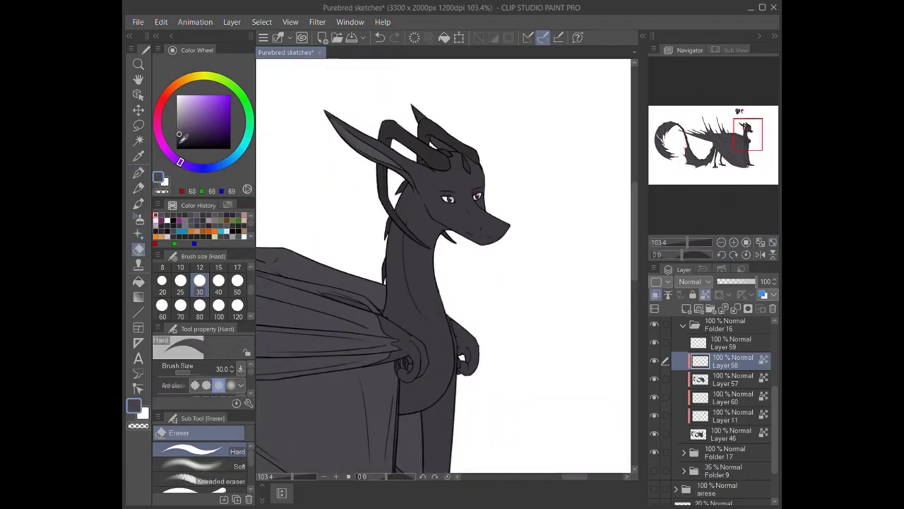
Adjust the body grey on Layer 46, lighten the wing membranes on Layer 57 to RGB 85, 83, 88, and save the file.
click(180, 136)
click(728, 433)
click(728, 380)
scroll(718, 204, down, 4)
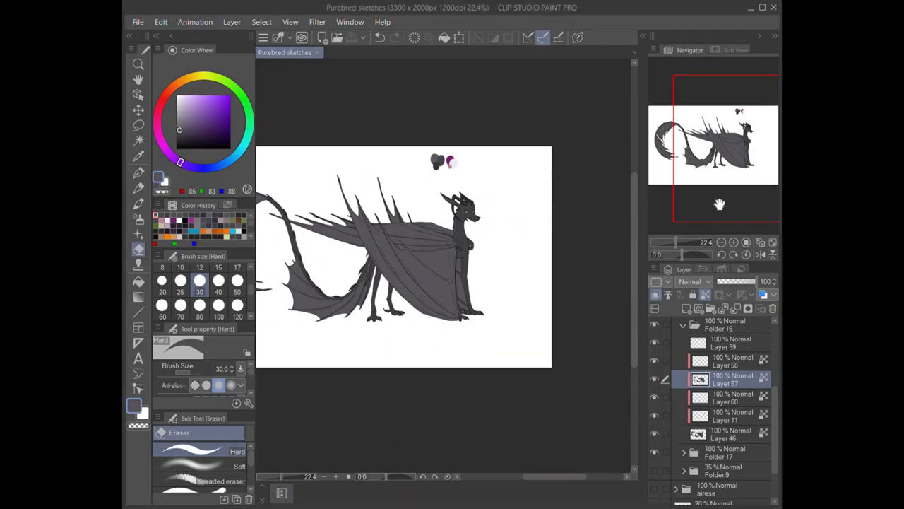
Draw small black spikes behind the dragon's cheek on a new layer with the G-pen at size 8.
scroll(718, 204, up, 7)
key(ctrl+shift+n)
click(187, 129)
key(p)
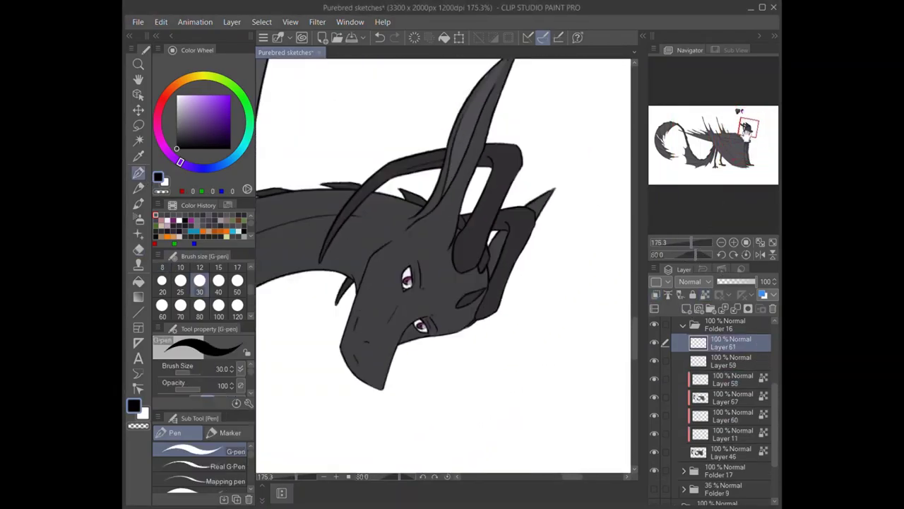
scroll(414, 251, up, 4)
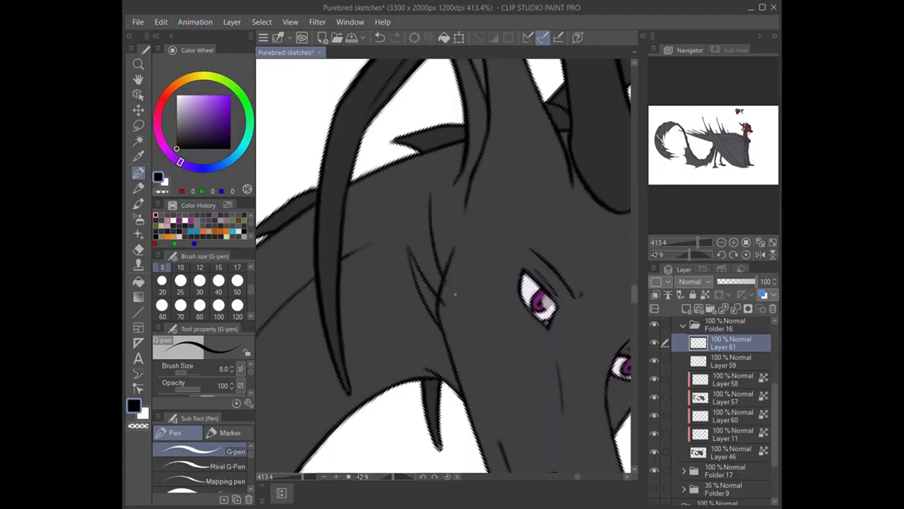
scroll(455, 294, up, 3)
Move Layer 61 above the line art, erase the lines overlapping the cheek spikes, and merge it into the line art.
key(ctrl+])
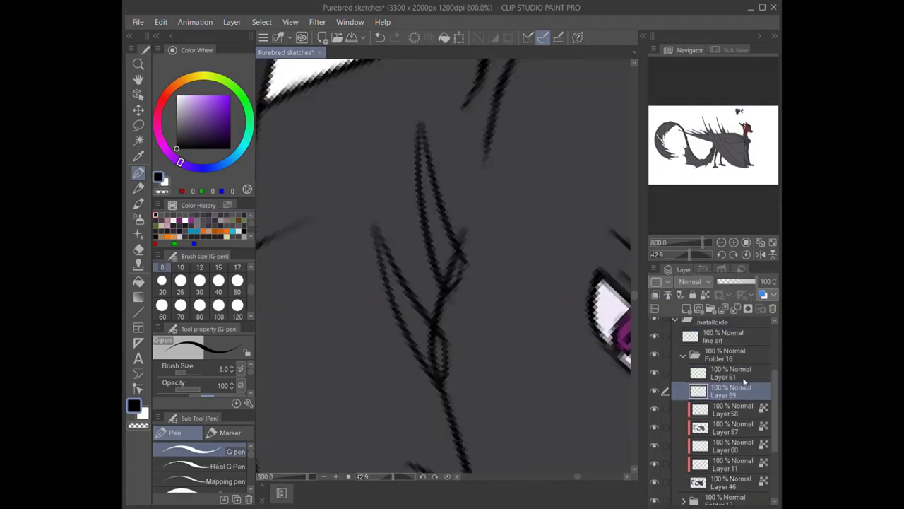
key(ctrl+])
key(alt+[)
key(e)
key(alt+])
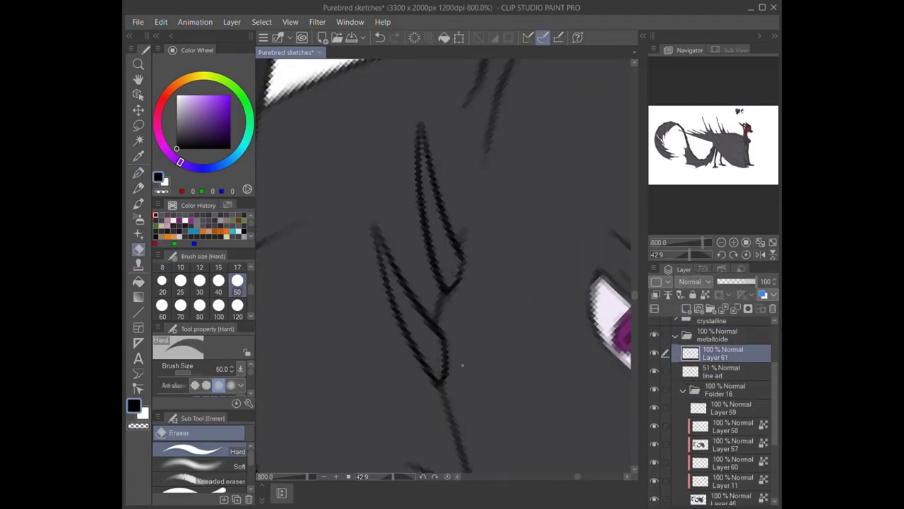
key(ctrl+e)
Paint the new cheek spikes dark grey, RGB 49, 47, 50, on Layer 11 with the G-pen.
key(ctrl+0)
click(739, 431)
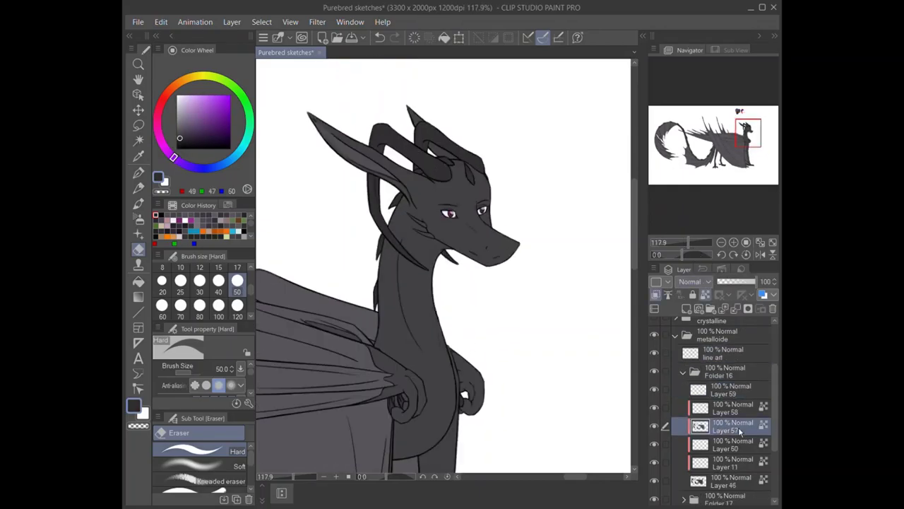
key(alt+[)
key(alt+[)
key(p)
scroll(424, 183, up, 5)
mouse_move(466, 205)
mouse_down()
mouse_move(481, 238)
mouse_move(444, 233)
mouse_move(474, 300)
mouse_up()
Touch up the near ear on Layer 46 in grey, RGB 65, 64, 67, with the G-pen at size 25.
scroll(446, 265, down, 5)
scroll(488, 283, up, 5)
scroll(404, 189, up, 3)
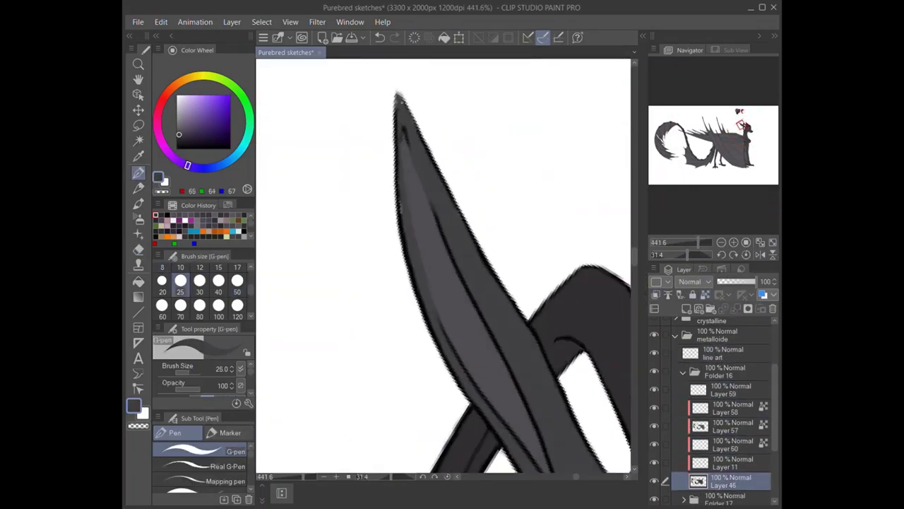
key(ctrl+0)
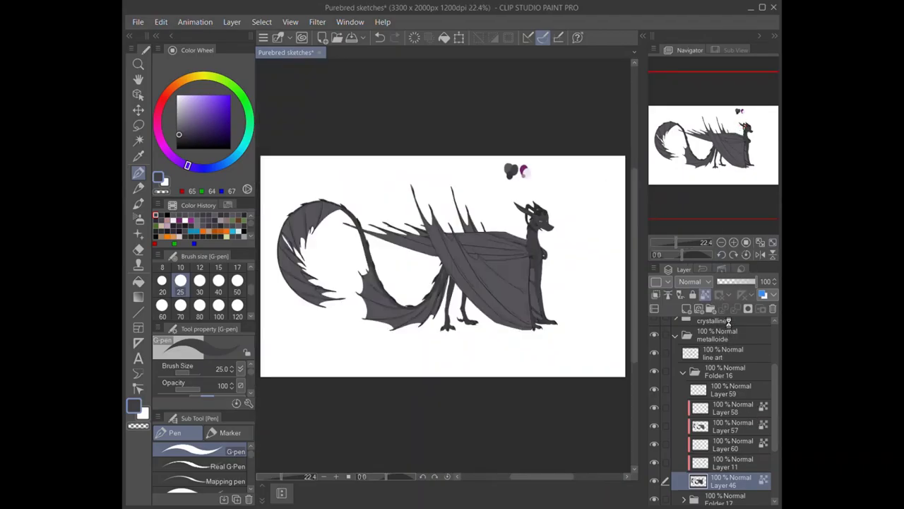
Hide the white Layer 55 to use the pale pink background, and paint a cluster of grey test swatches above the head on Layer 59.
scroll(728, 322, down, 4)
scroll(541, 185, up, 5)
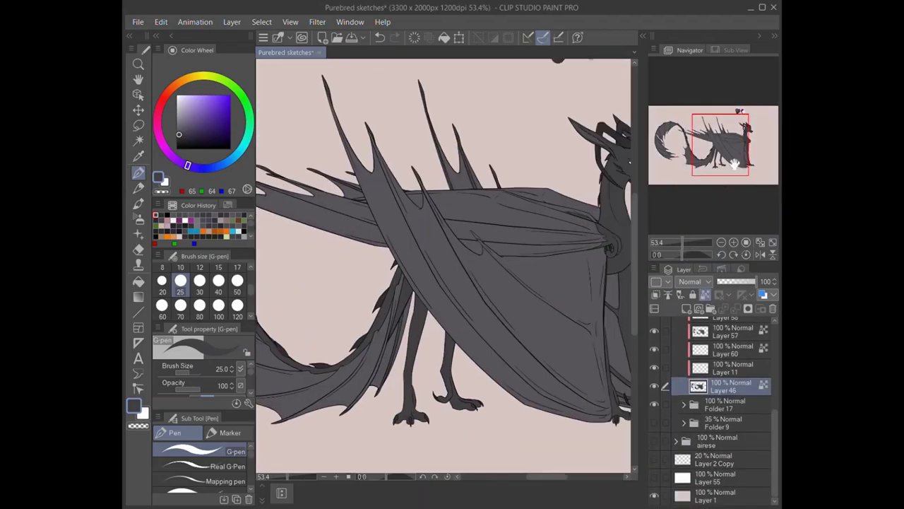
click(369, 195)
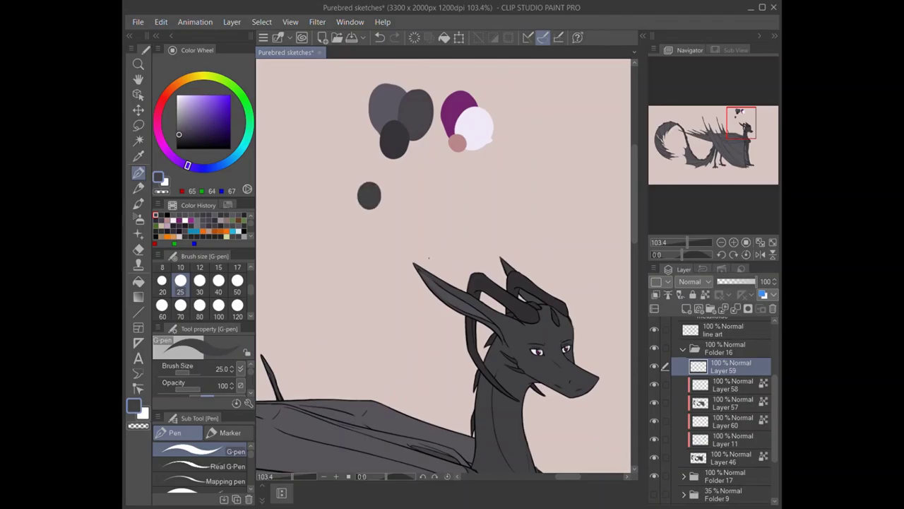
click(379, 209)
click(406, 88)
click(385, 191)
drag(398, 206, 380, 187)
Add a grey swatch above the body swatches on Layer 59 and repaint one test swatch with RGB 80, 78, 83.
click(385, 65)
click(397, 65)
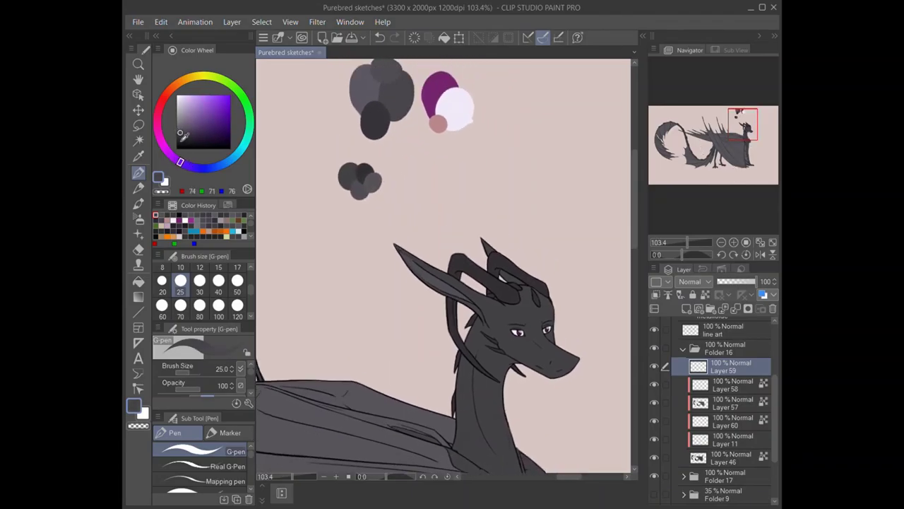
click(733, 385)
alt+click(385, 167)
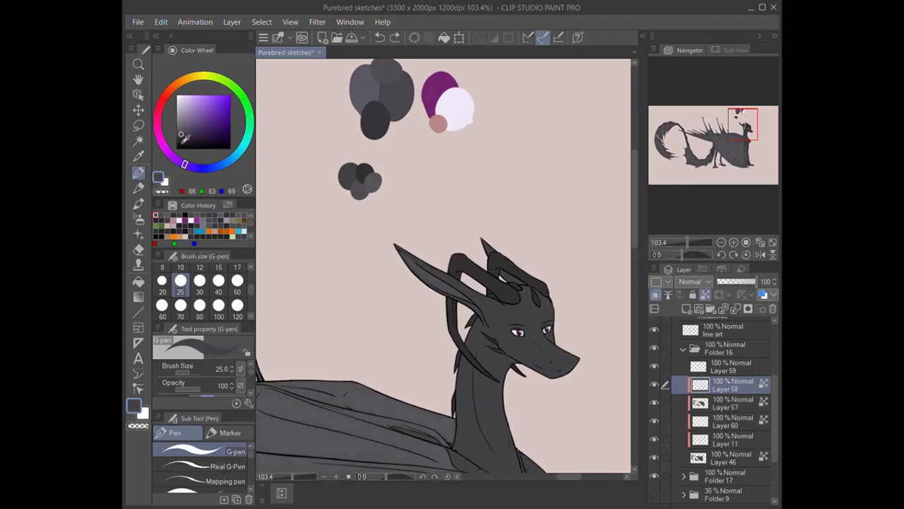
ctrl+shift+click(385, 166)
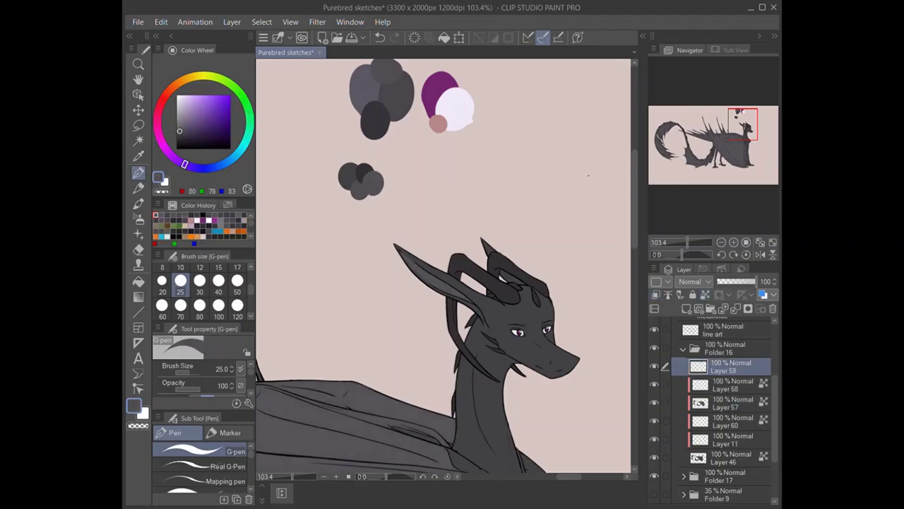
mouse_move(685, 242)
mouse_down()
mouse_move(675, 247)
mouse_move(682, 242)
mouse_up()
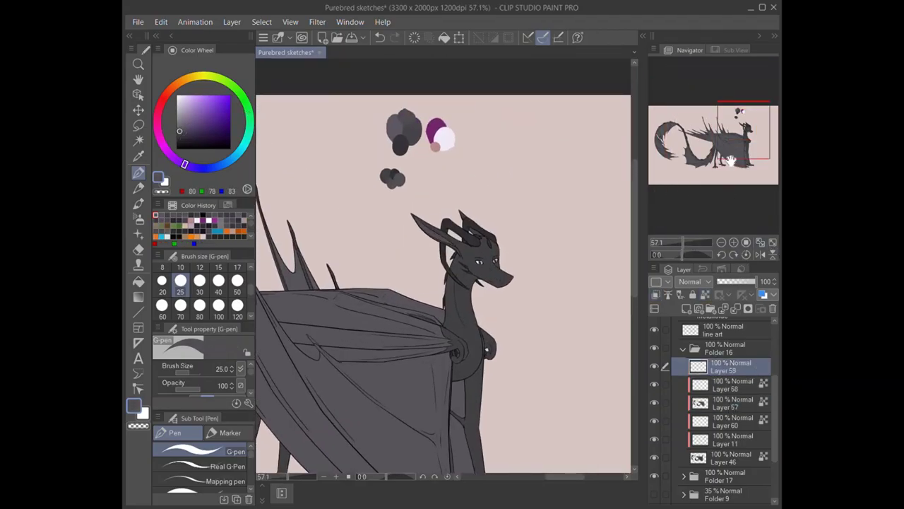
key(ctrl+0)
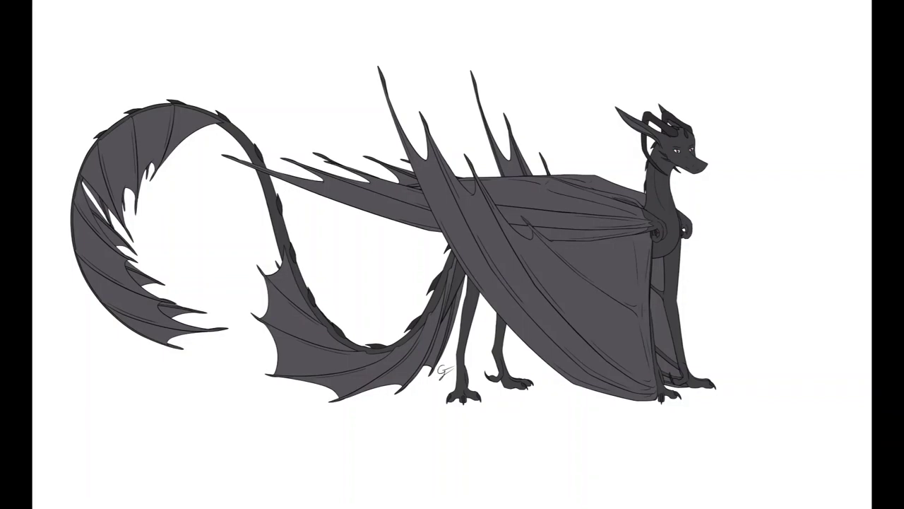